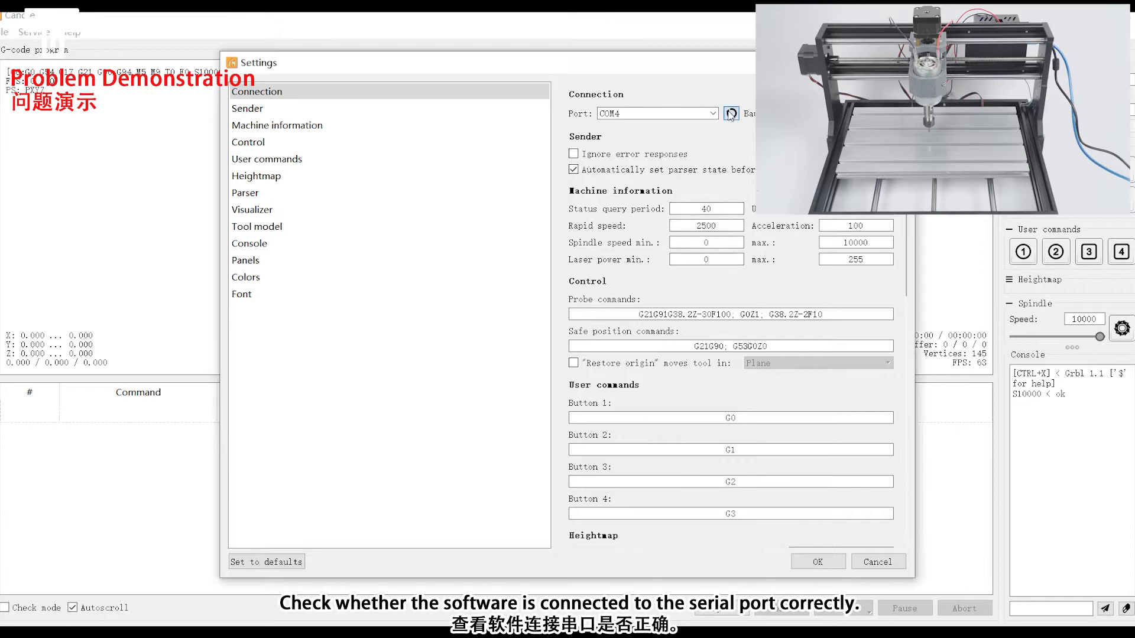
- Close the settings and jog the machine back and forth along the X, Z and Y axes with step 10 and feed 2000
{"action": "left_click", "coordinate": [900, 63]}
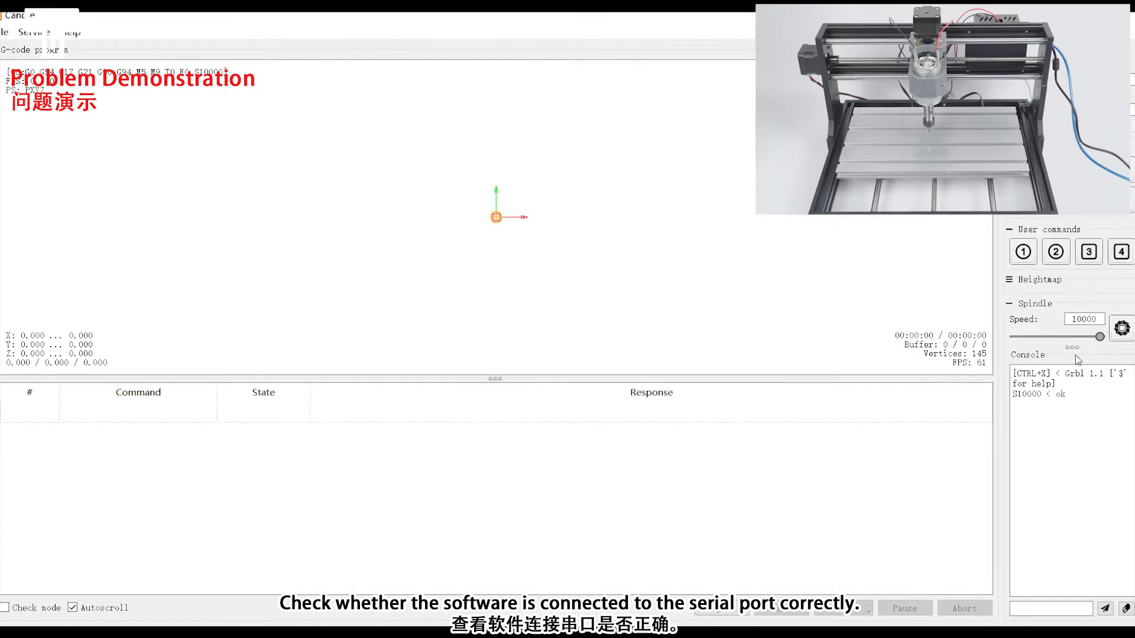
{"action": "left_click_drag", "start_coordinate": [1076, 355], "coordinate": [1078, 545]}
{"action": "left_click", "coordinate": [1022, 434]}
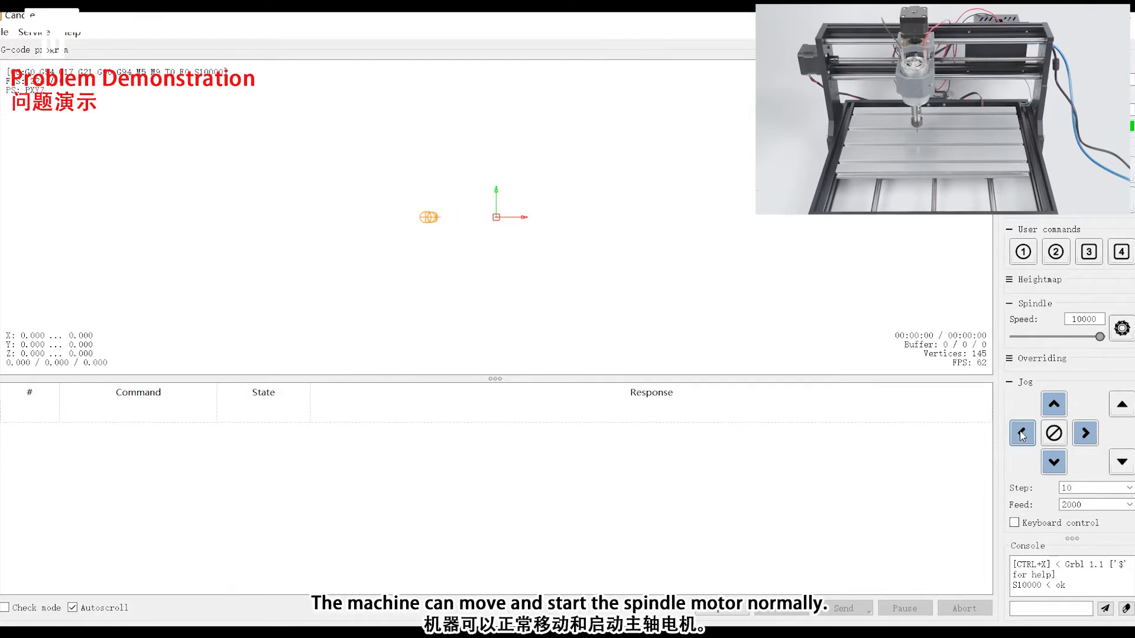
{"action": "left_click", "coordinate": [1091, 437]}
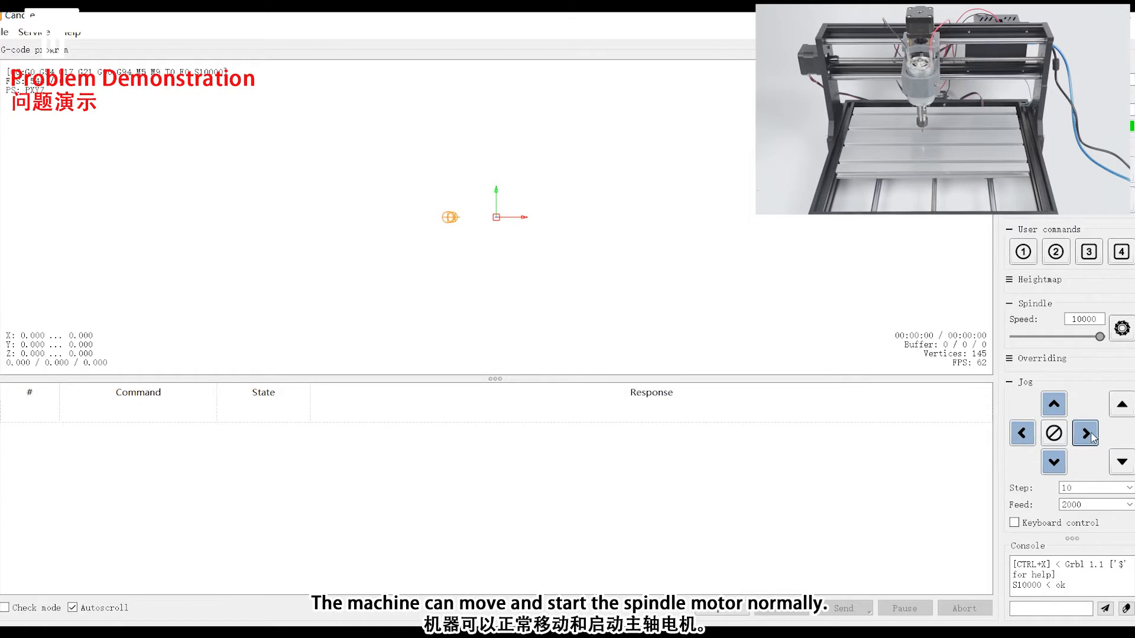
{"action": "left_click", "coordinate": [1131, 412]}
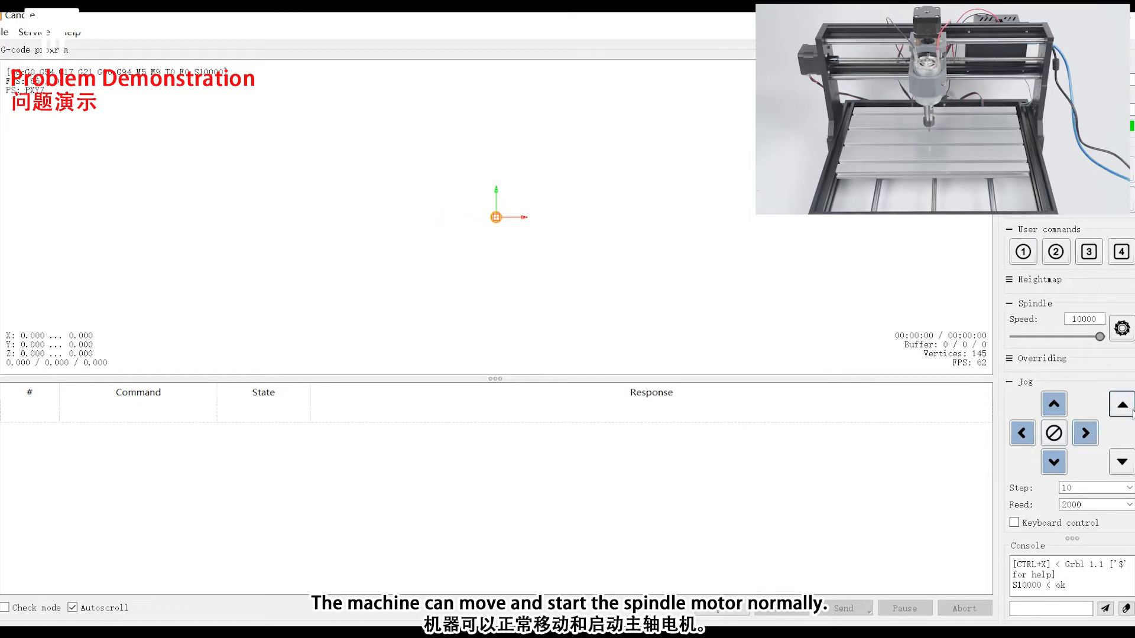
{"action": "left_click", "coordinate": [1125, 461]}
{"action": "left_click", "coordinate": [1057, 461]}
{"action": "left_click", "coordinate": [1057, 458]}
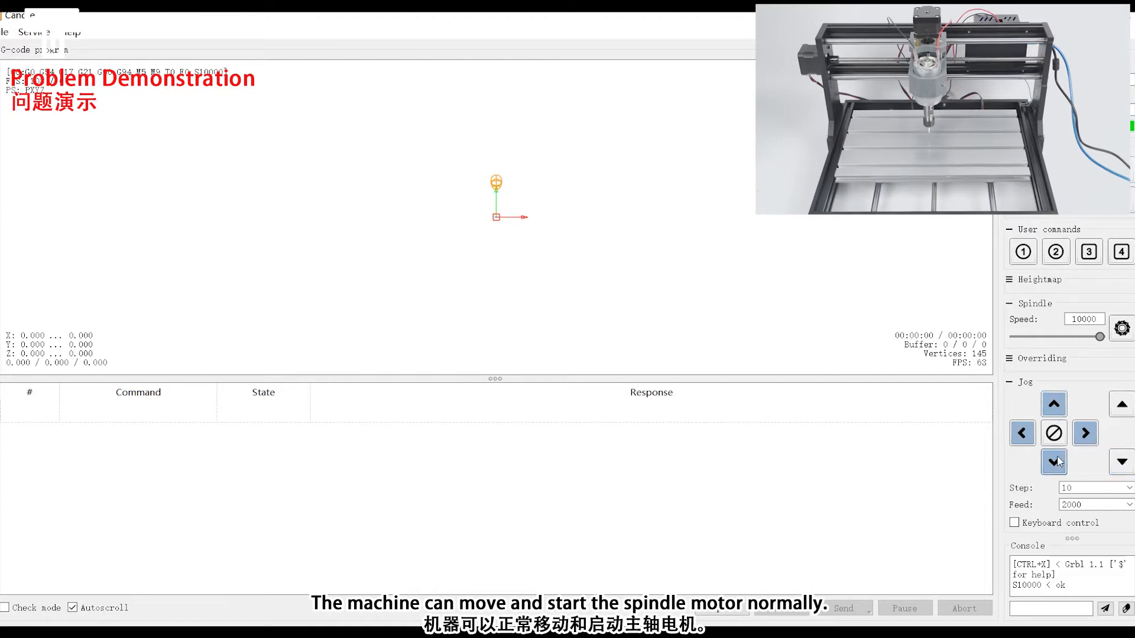
- Test the spindle by switching it on at speed 10000 and off again, and enlarge the console area
{"action": "left_click", "coordinate": [1120, 329]}
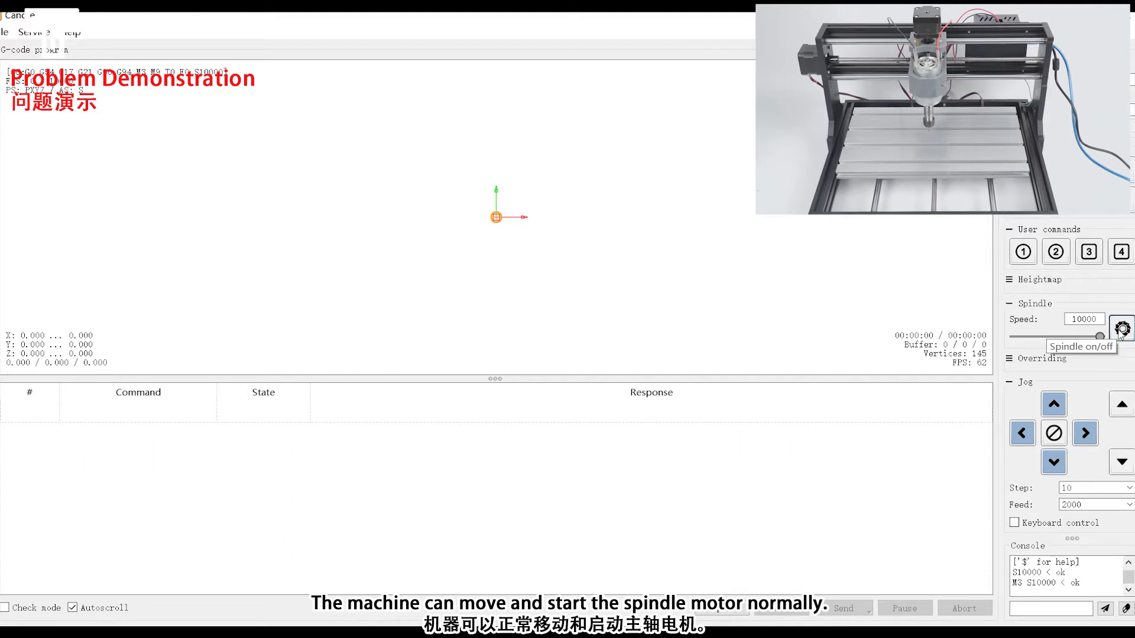
{"action": "left_click", "coordinate": [1120, 330]}
{"action": "left_click_drag", "start_coordinate": [1073, 544], "coordinate": [1072, 329]}
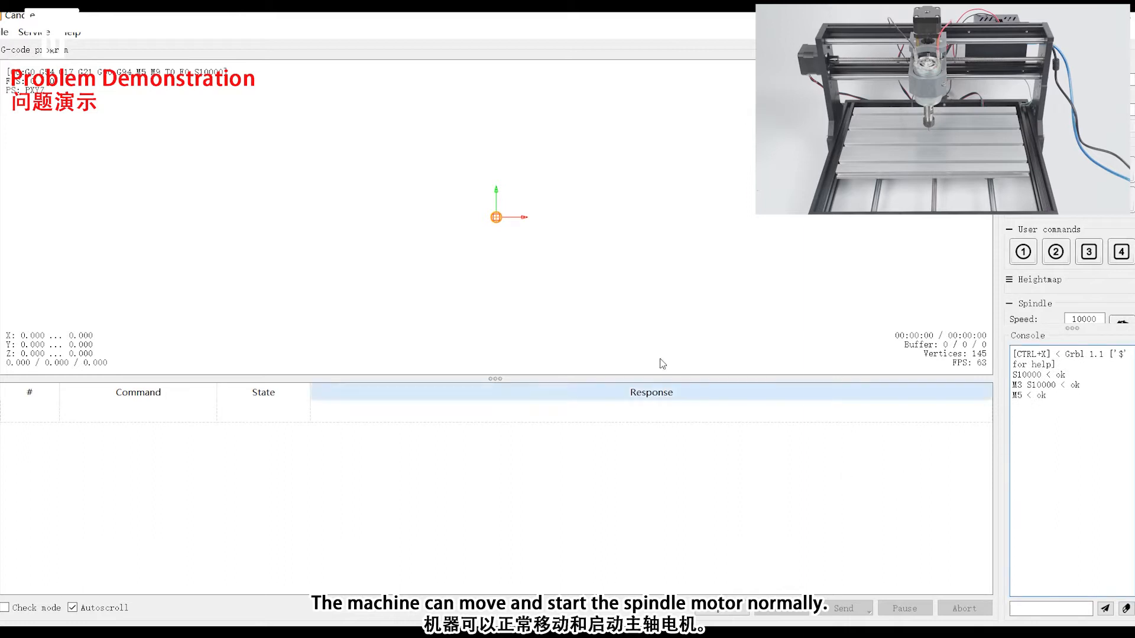
- Load the G-code file Test.nc from the 3018 desktop folder
{"action": "left_click", "coordinate": [721, 609]}
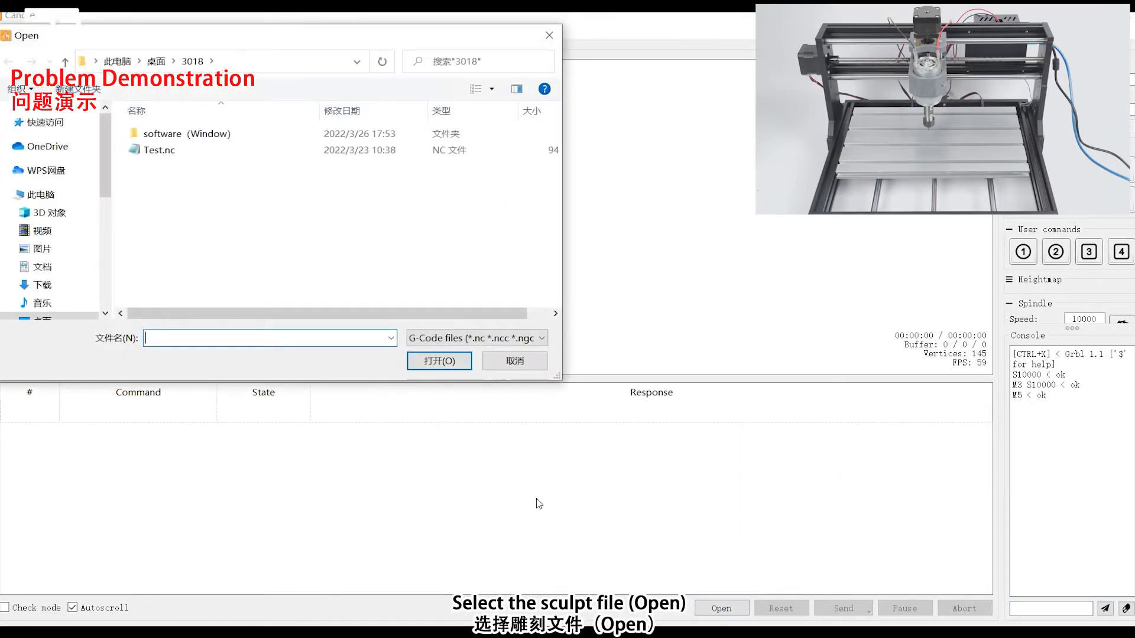
{"action": "left_click", "coordinate": [183, 154]}
{"action": "double_click", "coordinate": [183, 153]}
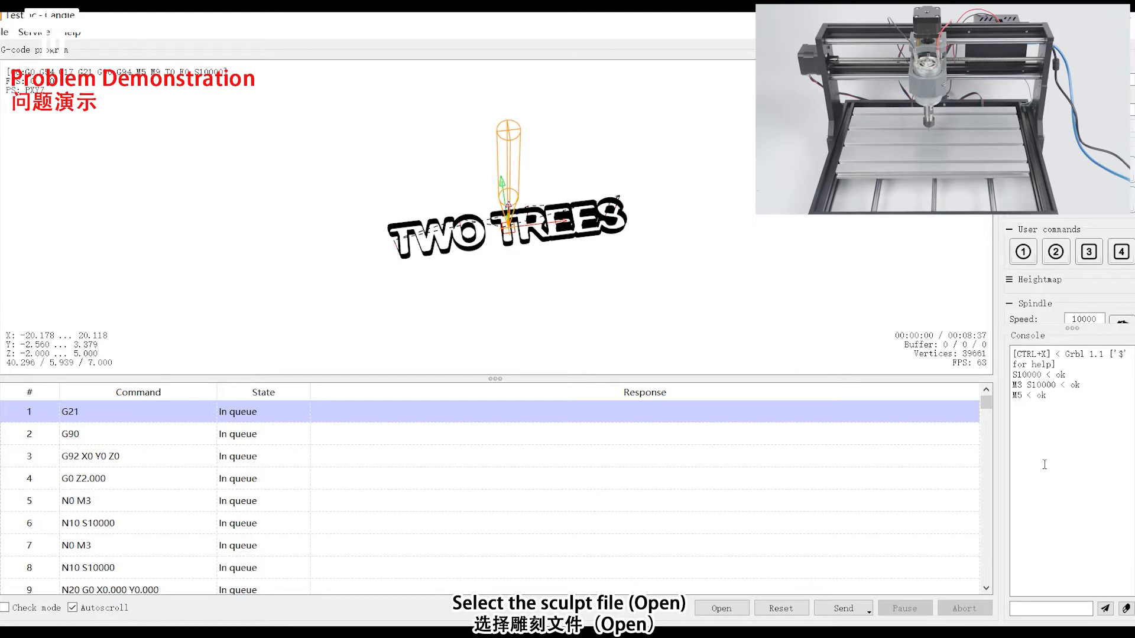
- Send the loaded Test.nc program to the machine, abort the run, and send it again
{"action": "left_click", "coordinate": [845, 613]}
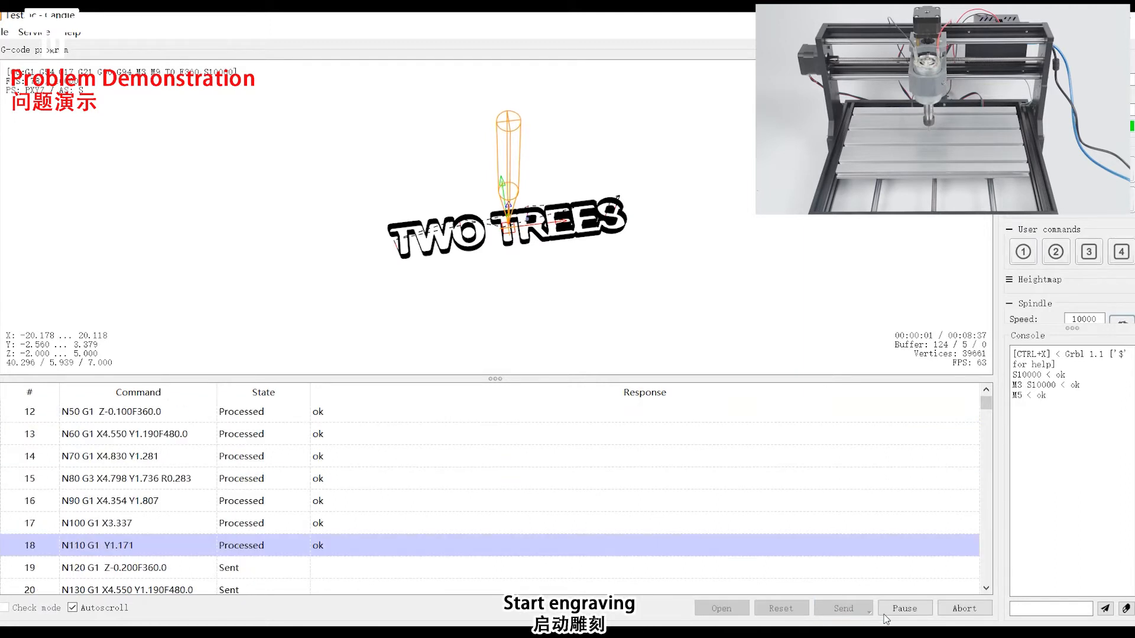
{"action": "left_click", "coordinate": [961, 610]}
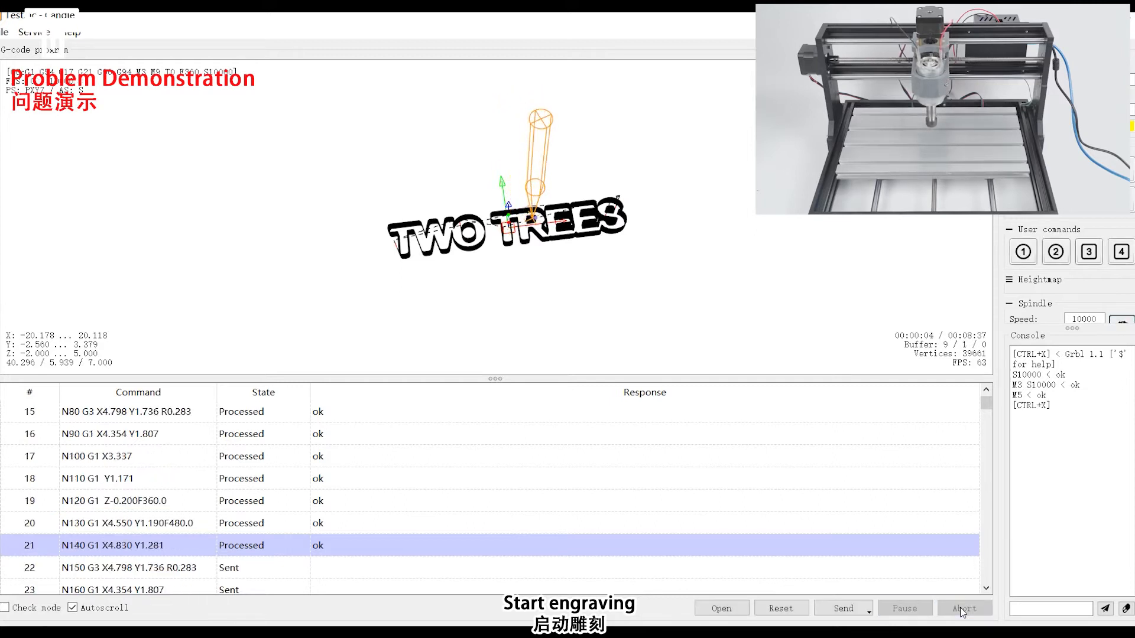
{"action": "left_click", "coordinate": [838, 611]}
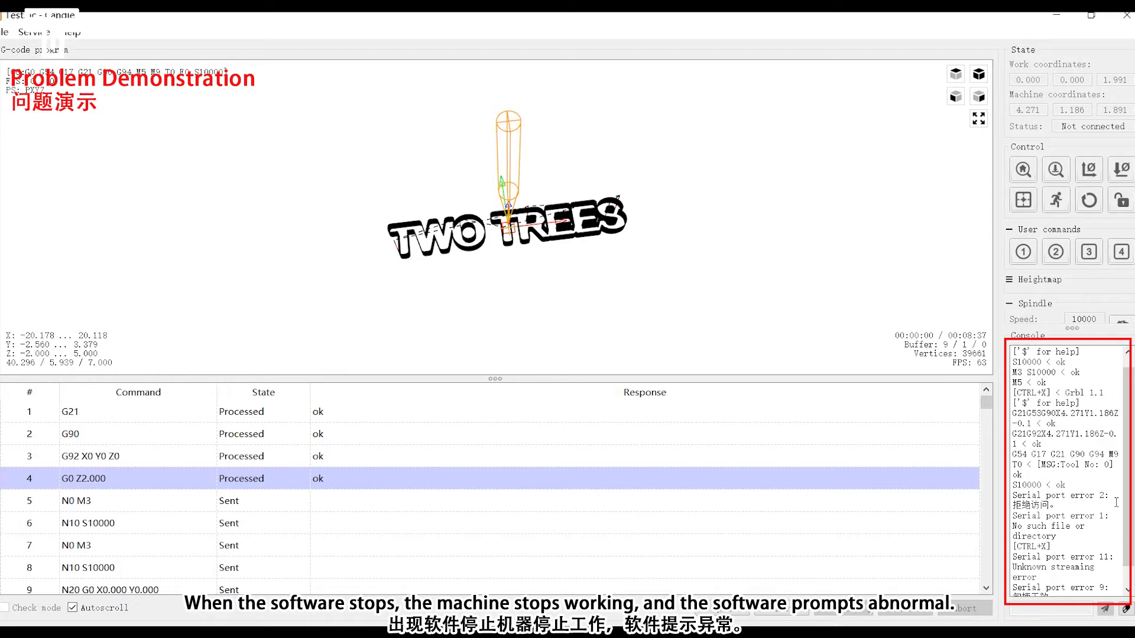
- Examine the latest console messages and the N0 M3 command in row 5 of the G-code program
{"action": "left_click_drag", "start_coordinate": [1096, 580], "coordinate": [1016, 514]}
{"action": "left_click", "coordinate": [1070, 561]}
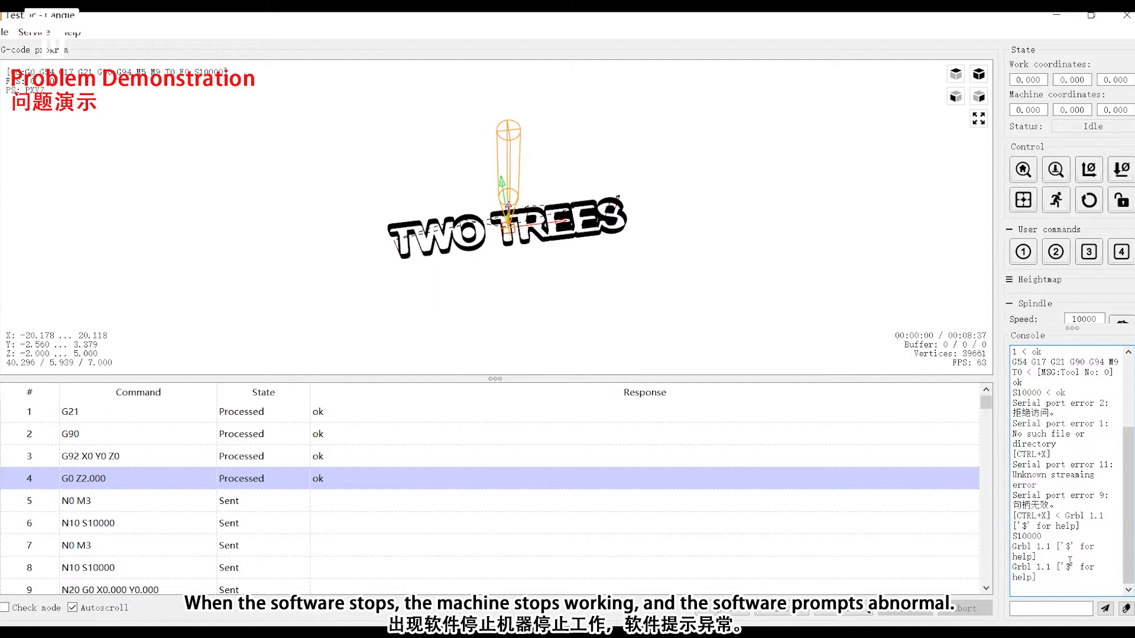
{"action": "left_click_drag", "start_coordinate": [1058, 579], "coordinate": [1020, 505]}
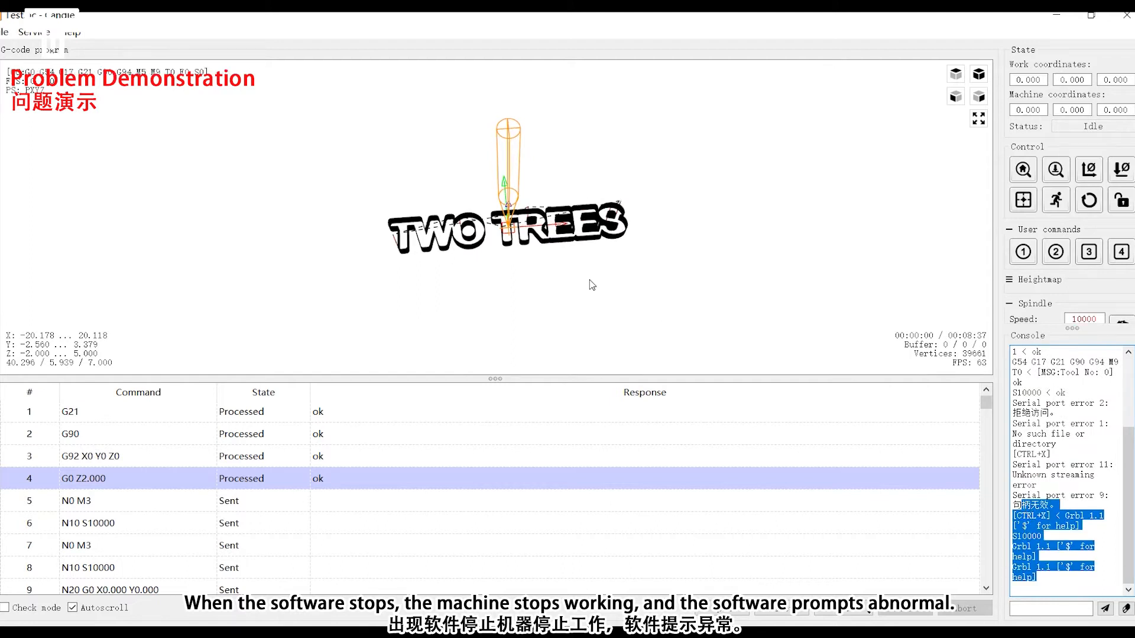
{"action": "left_click", "coordinate": [318, 501]}
{"action": "left_click", "coordinate": [21, 504]}
{"action": "left_click", "coordinate": [355, 503]}
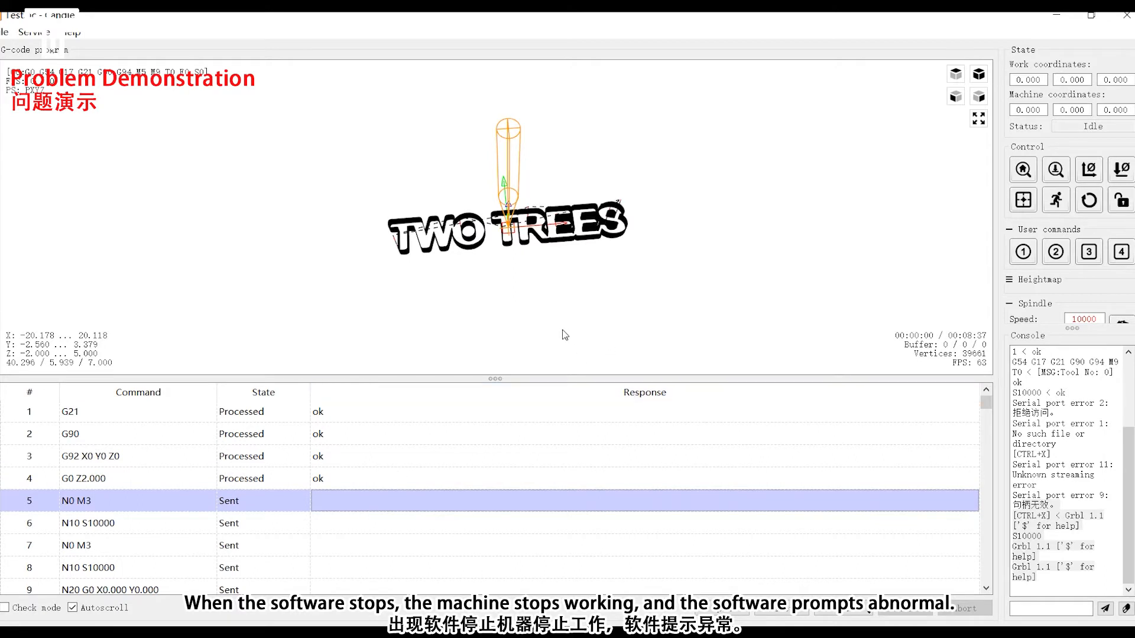
- Repeat the engraving test: resend the program, abort it while it runs, and send it once more
{"action": "left_click", "coordinate": [840, 608]}
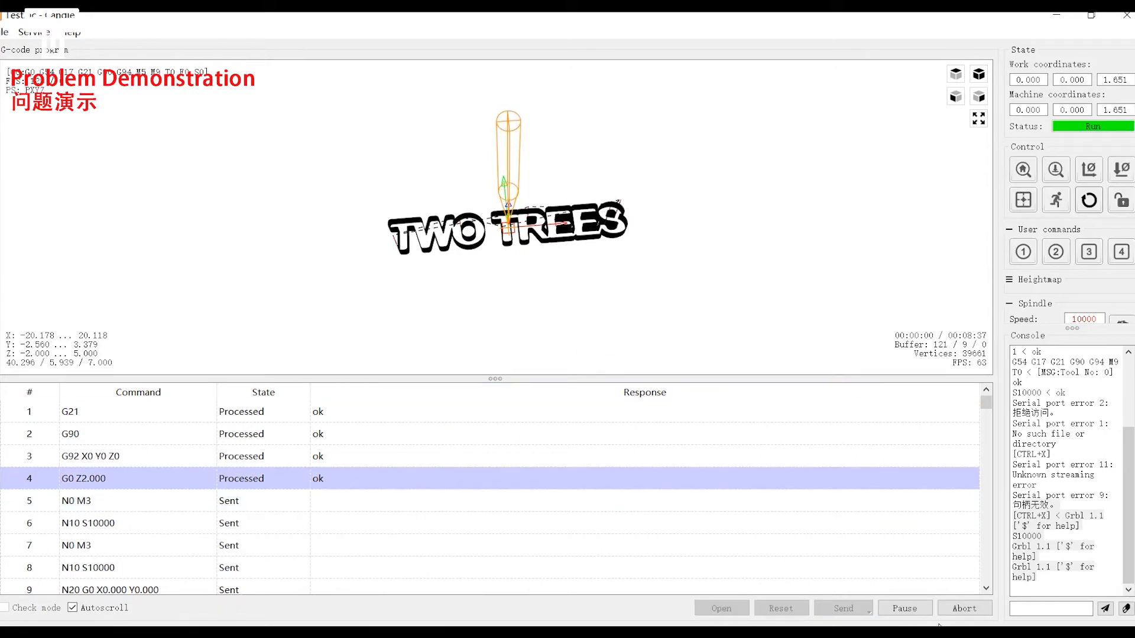
{"action": "left_click", "coordinate": [962, 611]}
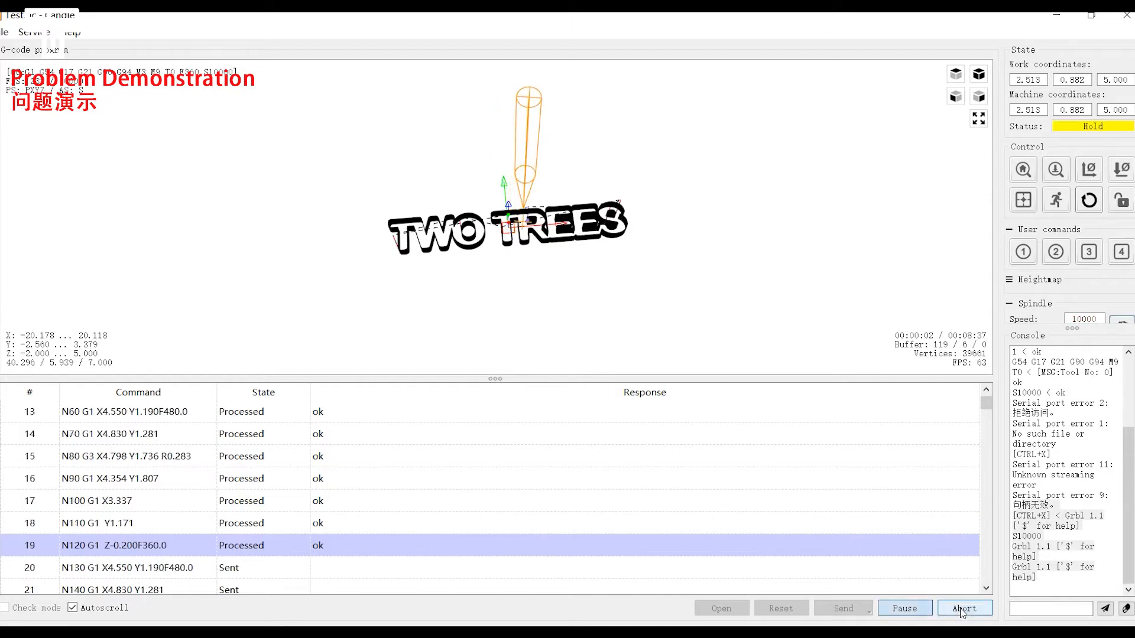
{"action": "left_click", "coordinate": [843, 609]}
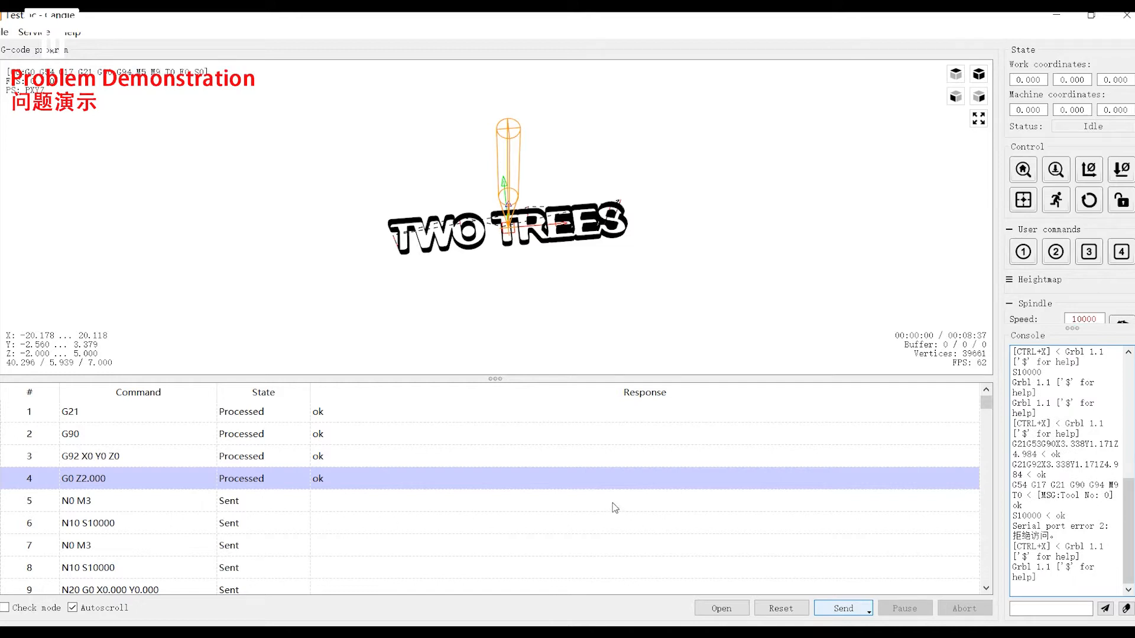
{"action": "left_click_drag", "start_coordinate": [626, 276], "coordinate": [592, 292]}
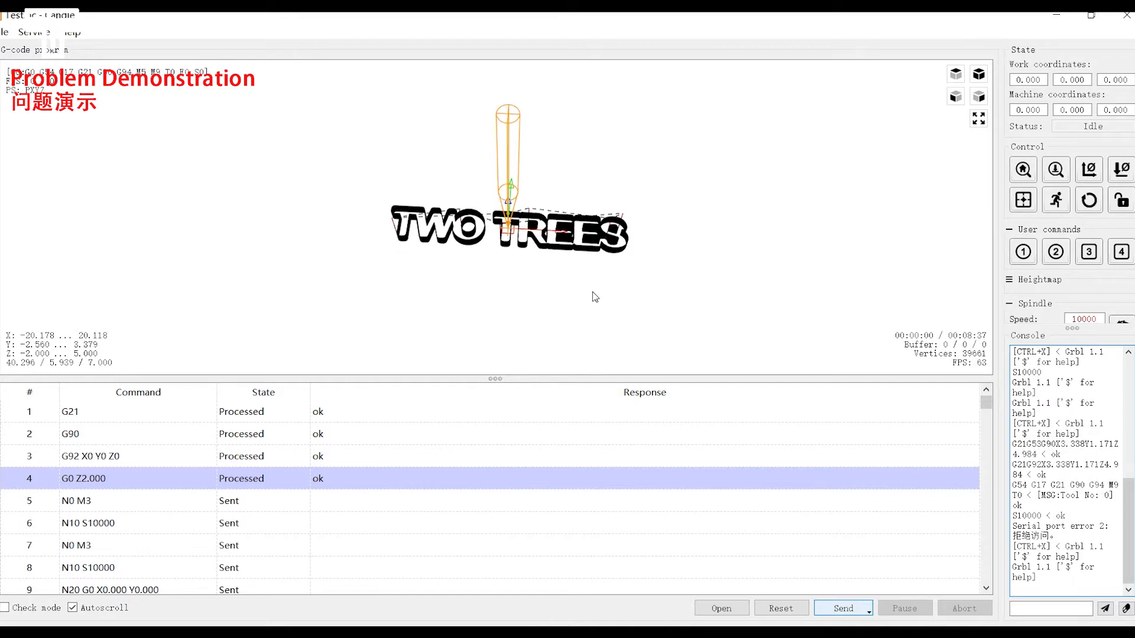
- Close Candle and launch MKS Laser Tool, opening its MKS ESP32 Download Tool in the middle of the desktop
{"action": "left_click", "coordinate": [1127, 15]}
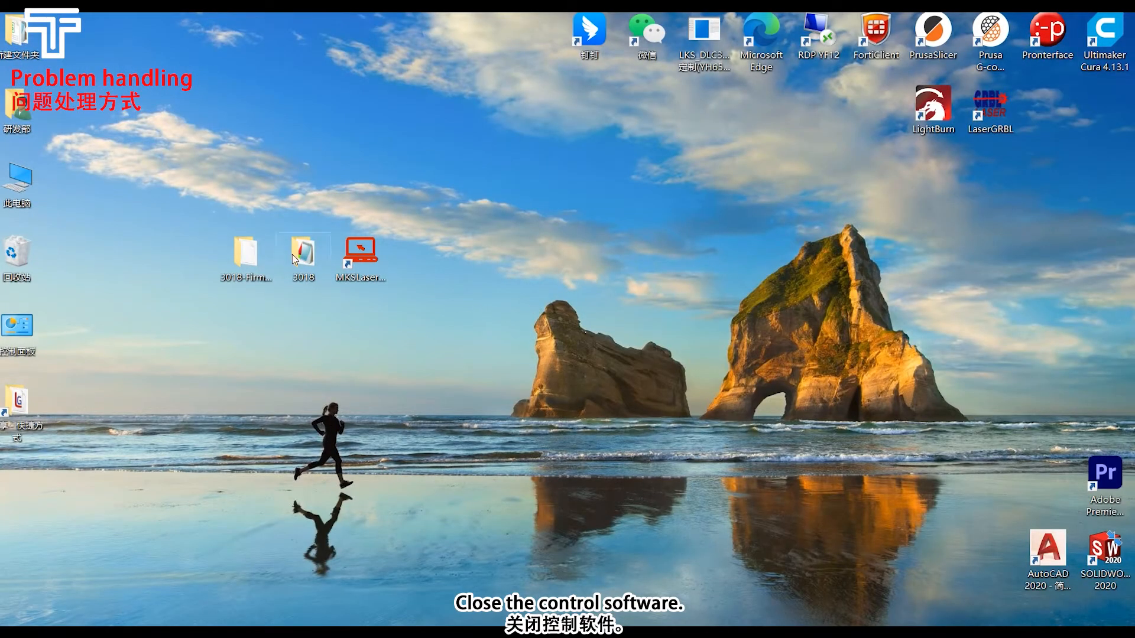
{"action": "double_click", "coordinate": [361, 253]}
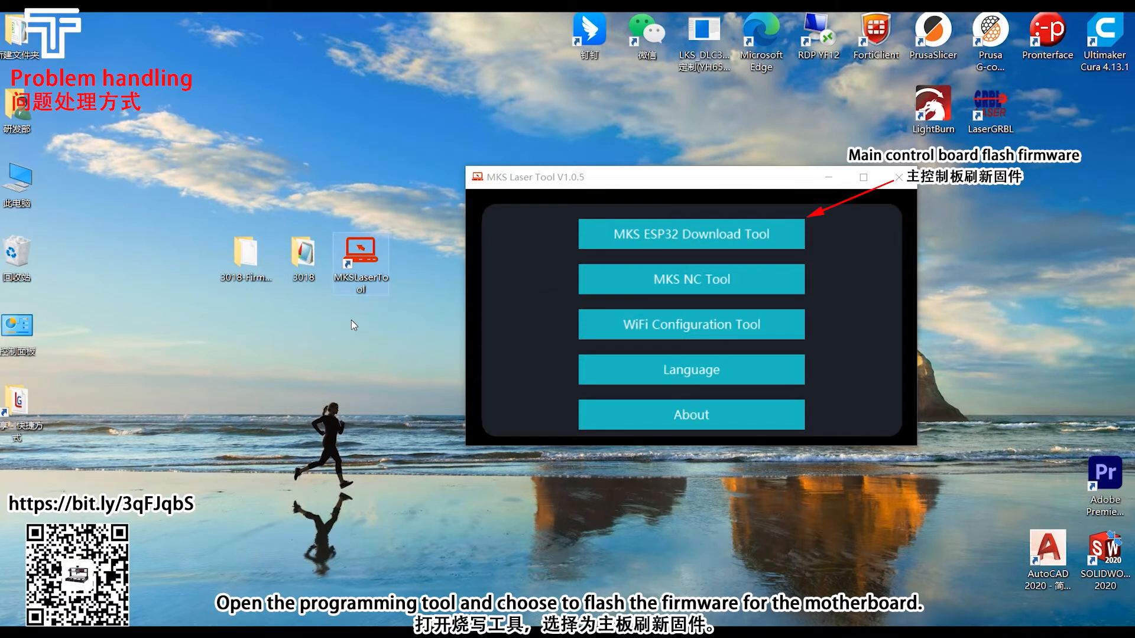
{"action": "left_click", "coordinate": [714, 232]}
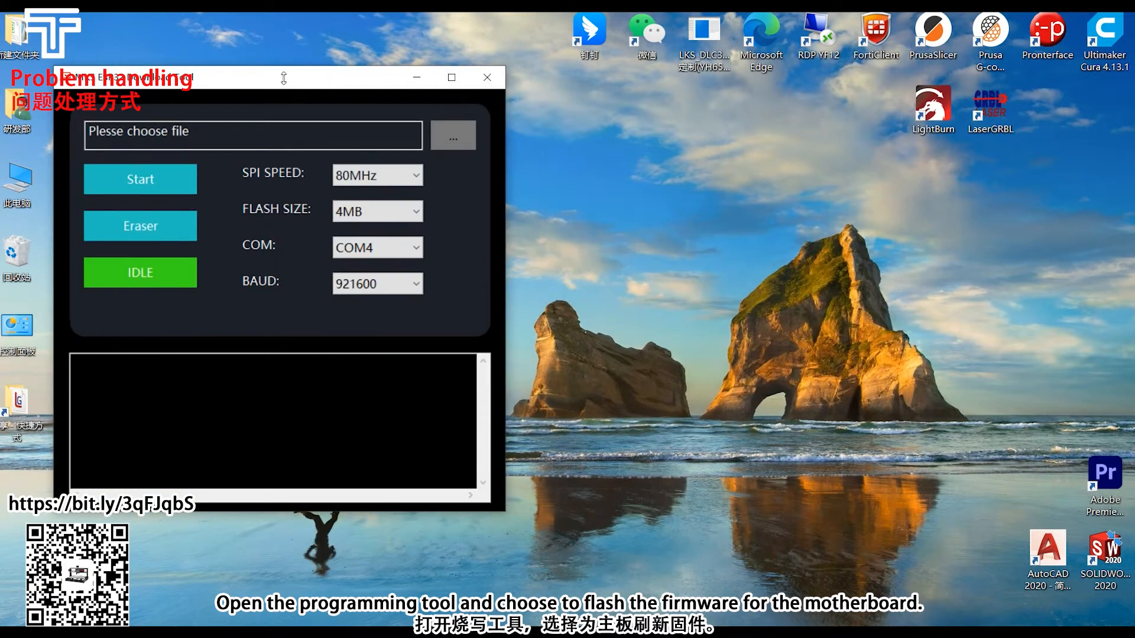
{"action": "left_click_drag", "start_coordinate": [257, 83], "coordinate": [620, 118]}
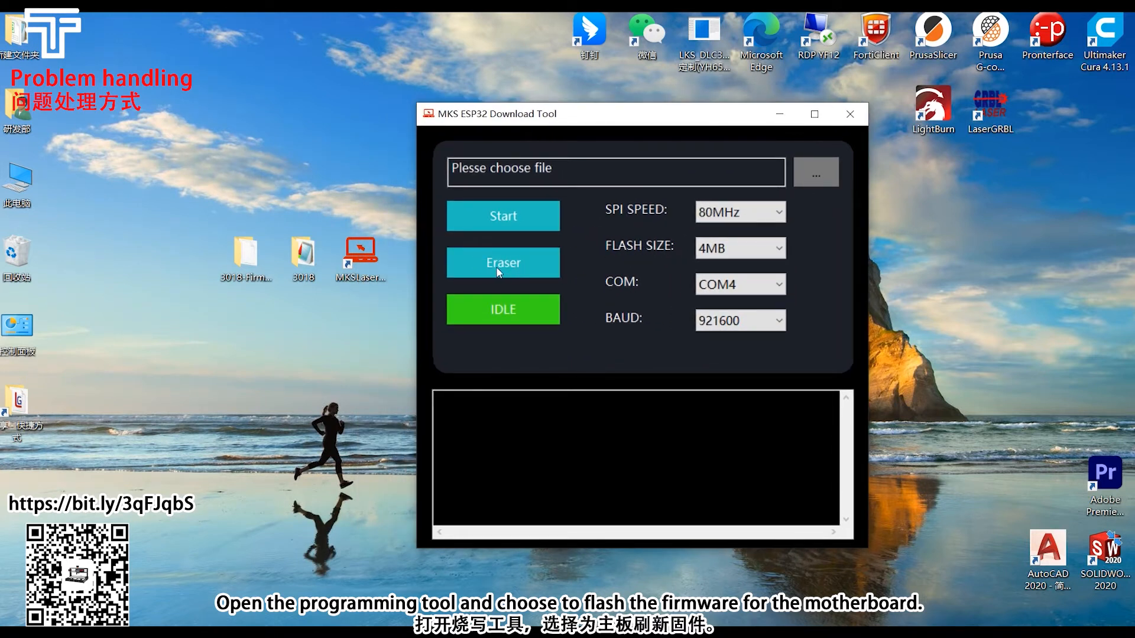
- Erase the motherboard firmware over port COM4
{"action": "left_click", "coordinate": [783, 294]}
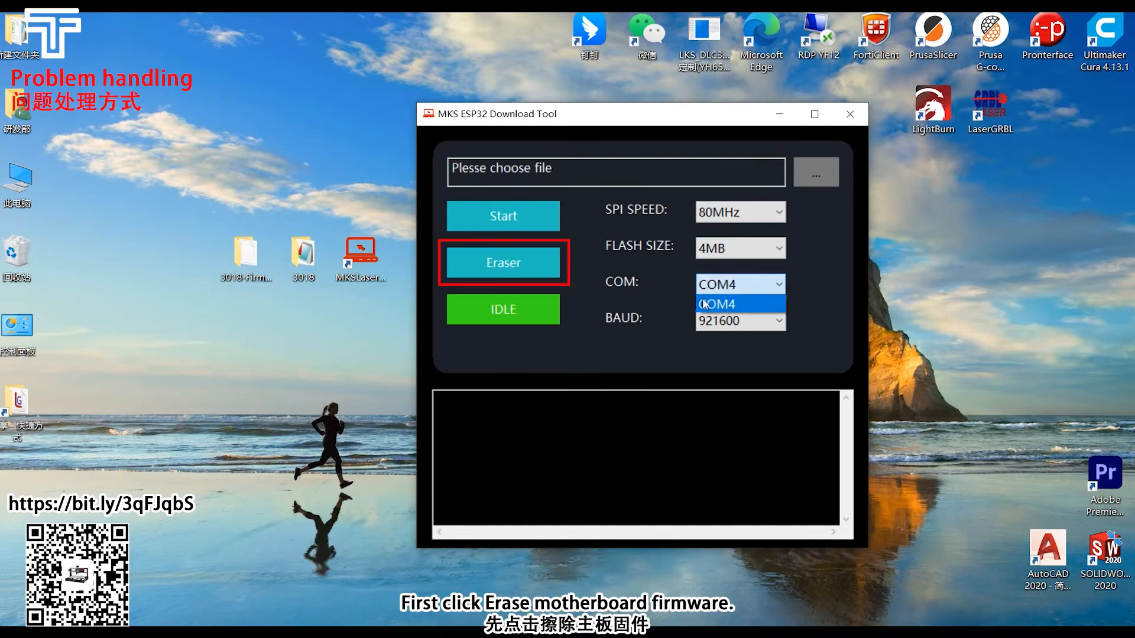
{"action": "left_click", "coordinate": [643, 283]}
{"action": "left_click", "coordinate": [466, 259]}
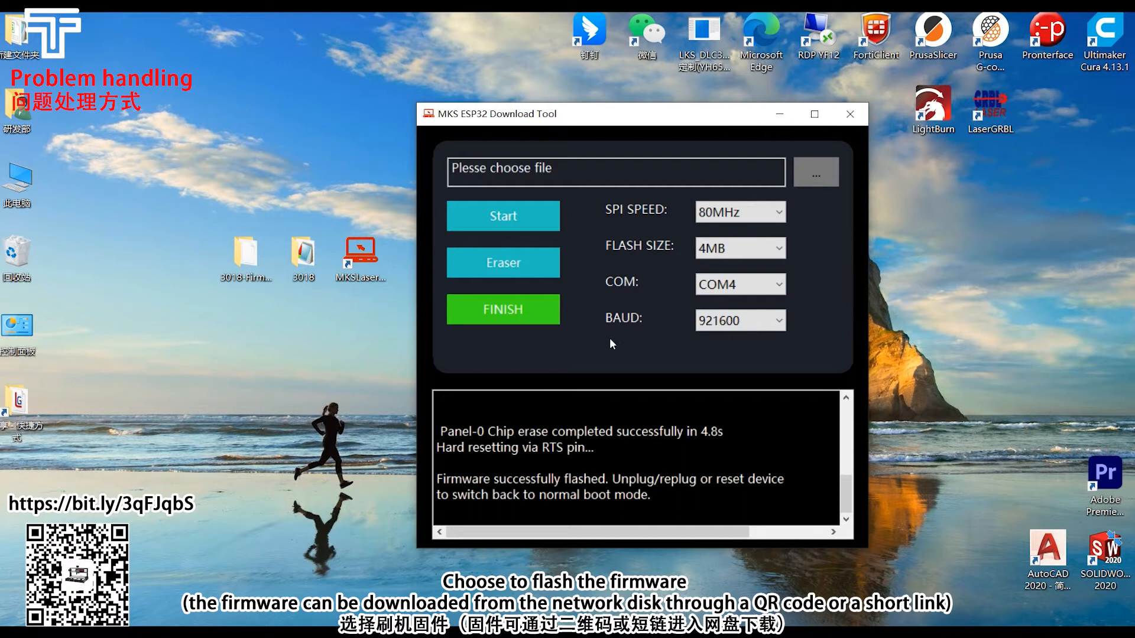
- Choose LKS_V2.0.6_H35_20220323_N_CNC_04.bin from the desktop folder 3018-Firmware and start flashing it to the motherboard
{"action": "left_click", "coordinate": [807, 178]}
{"action": "left_click", "coordinate": [664, 242]}
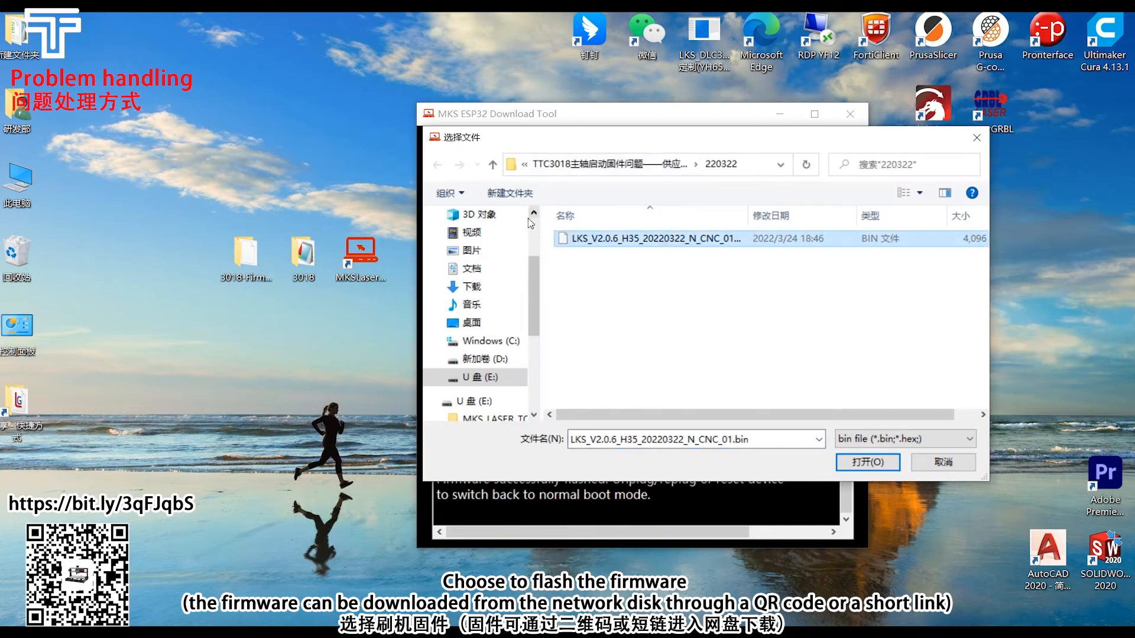
{"action": "left_click", "coordinate": [490, 359]}
{"action": "left_click", "coordinate": [480, 322]}
{"action": "double_click", "coordinate": [617, 268]}
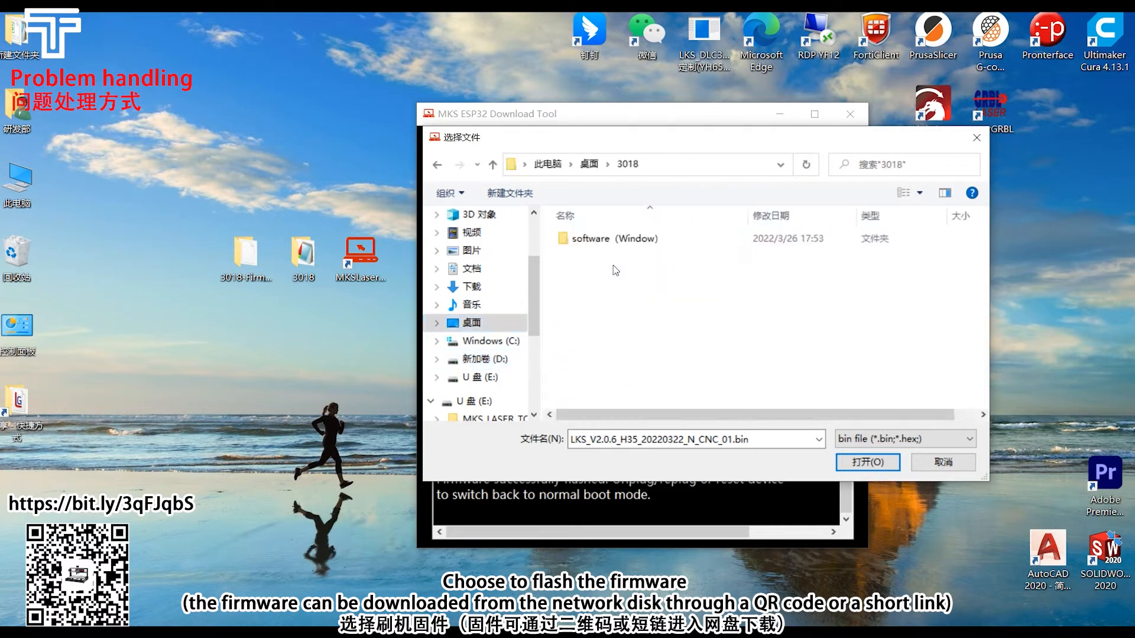
{"action": "left_click", "coordinate": [468, 325]}
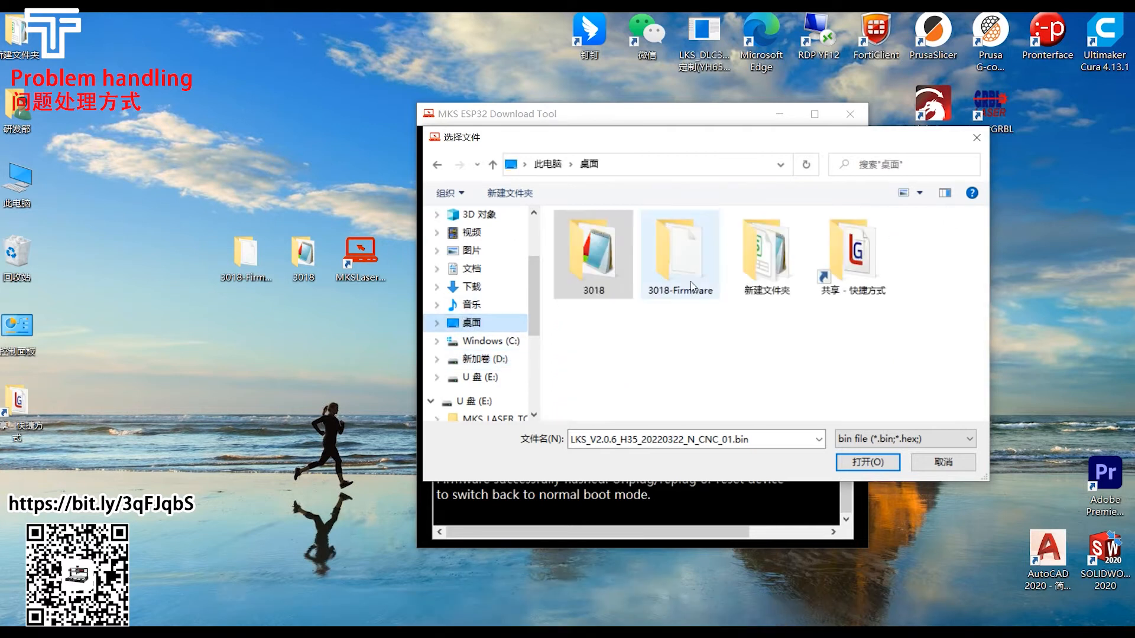
{"action": "double_click", "coordinate": [682, 272]}
{"action": "left_click", "coordinate": [645, 244]}
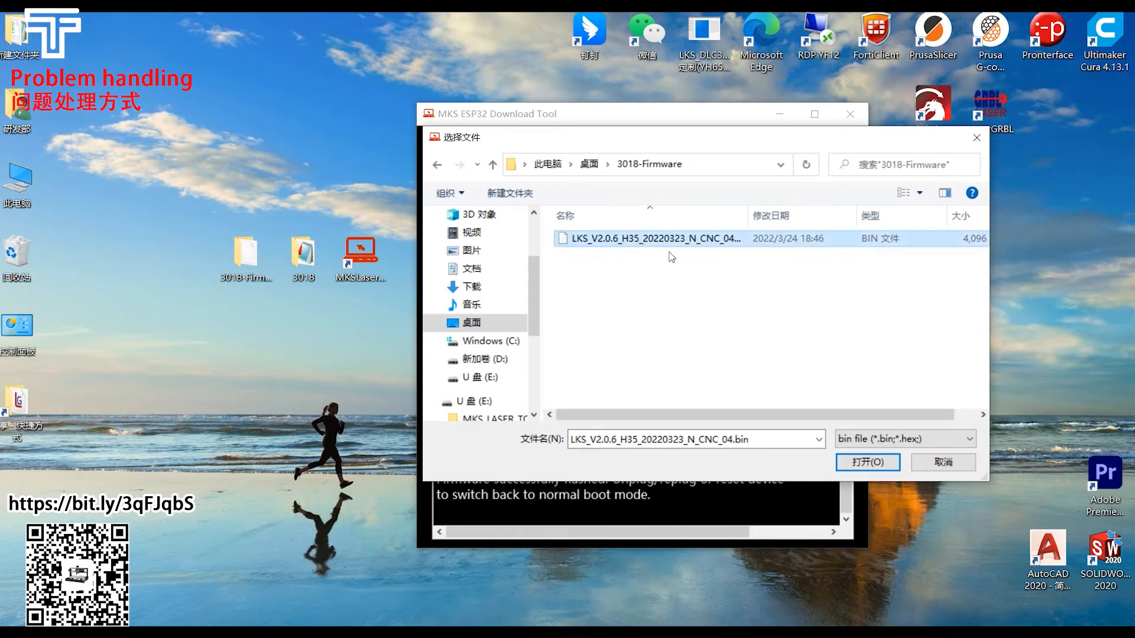
{"action": "left_click_drag", "start_coordinate": [749, 223], "coordinate": [809, 231]}
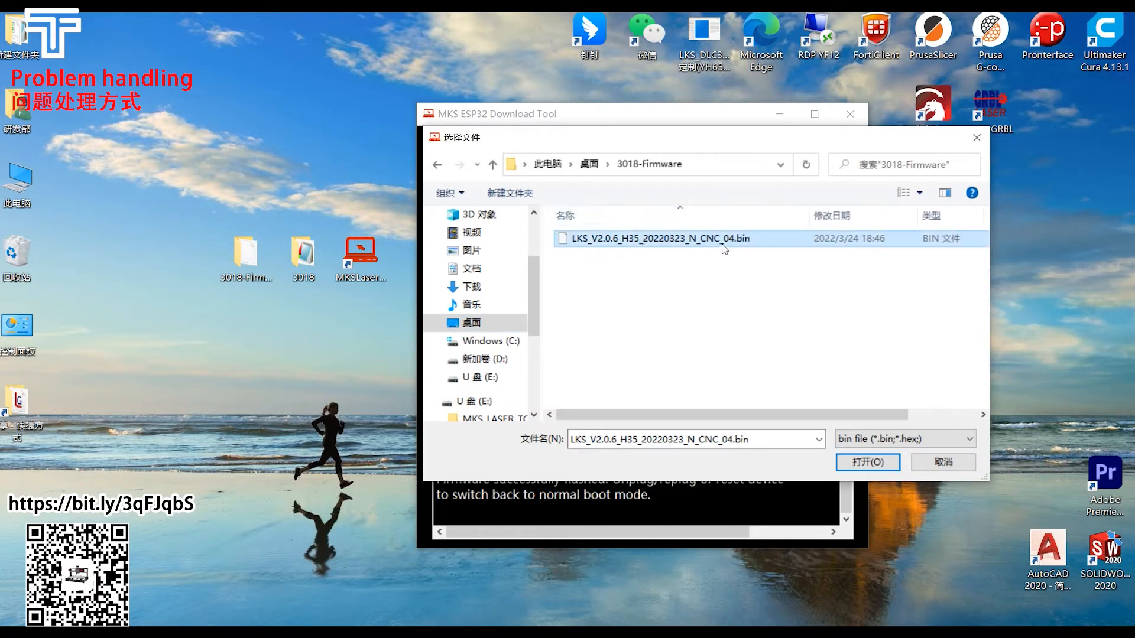
{"action": "left_click", "coordinate": [851, 458]}
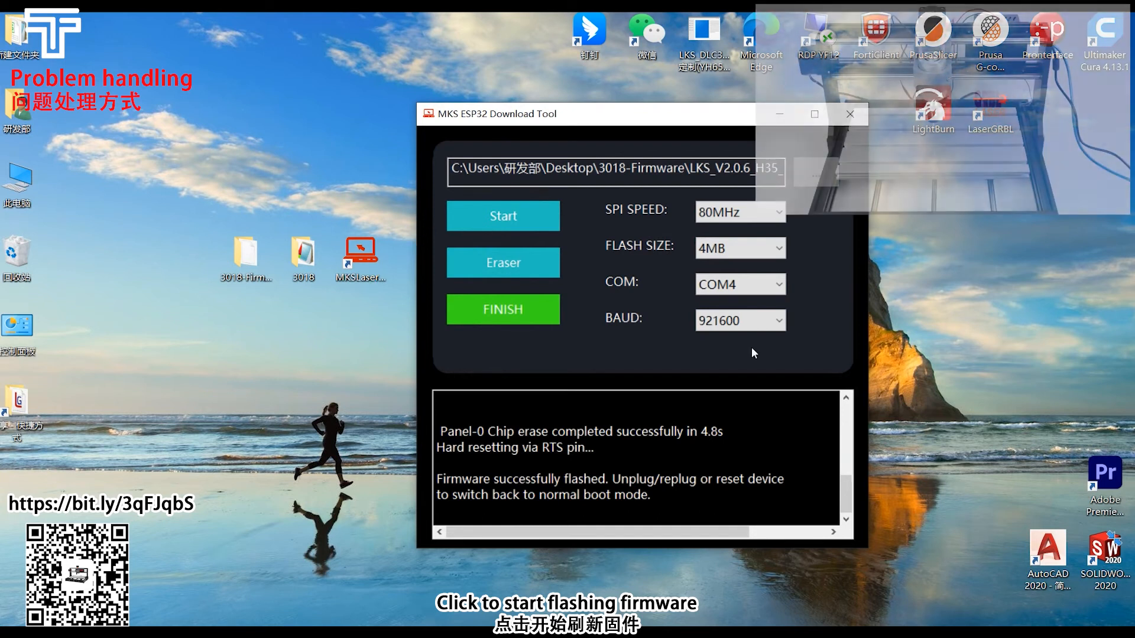
{"action": "left_click", "coordinate": [524, 210]}
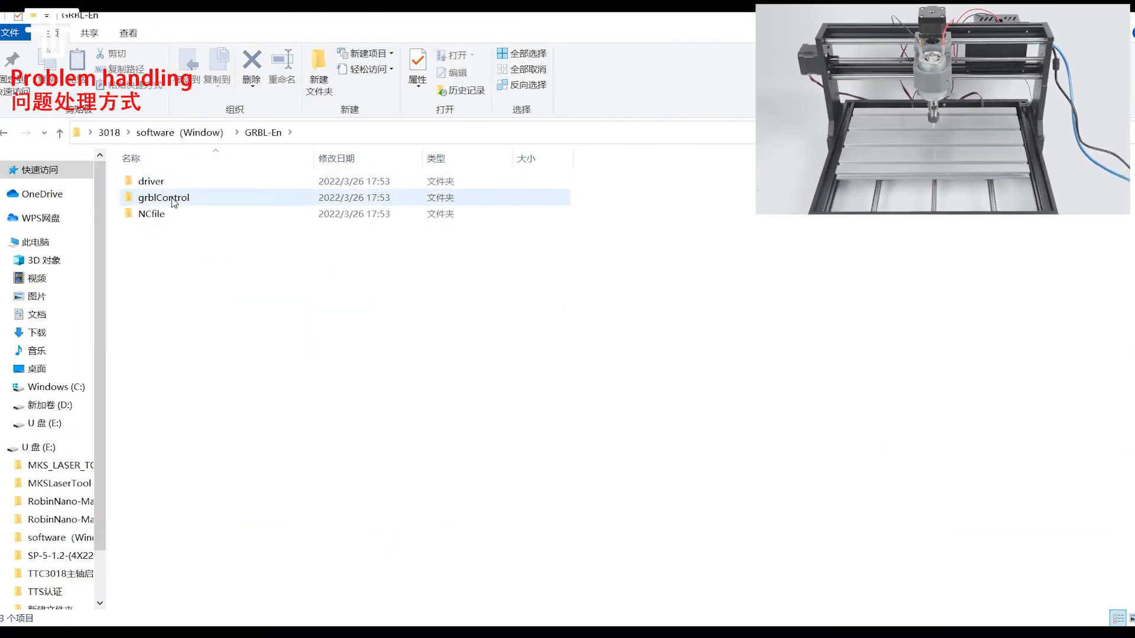
- Relaunch the Candle control software from the grblControl folder inside GRBL-En
{"action": "double_click", "coordinate": [170, 199]}
{"action": "double_click", "coordinate": [170, 182]}
{"action": "double_click", "coordinate": [170, 212]}
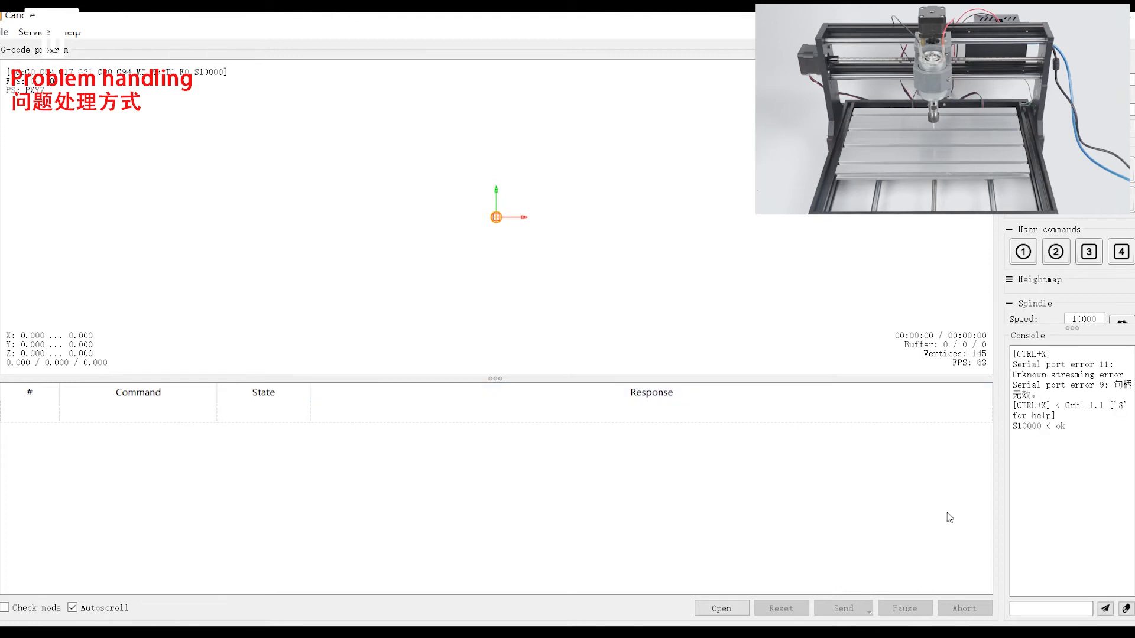
- Expose the jog controls and test-jog the machine in X−, both Y directions and both Z directions with step 10 and feed 2000
{"action": "left_click_drag", "start_coordinate": [1077, 335], "coordinate": [1072, 538]}
{"action": "left_click", "coordinate": [1023, 434]}
{"action": "left_click", "coordinate": [1054, 405]}
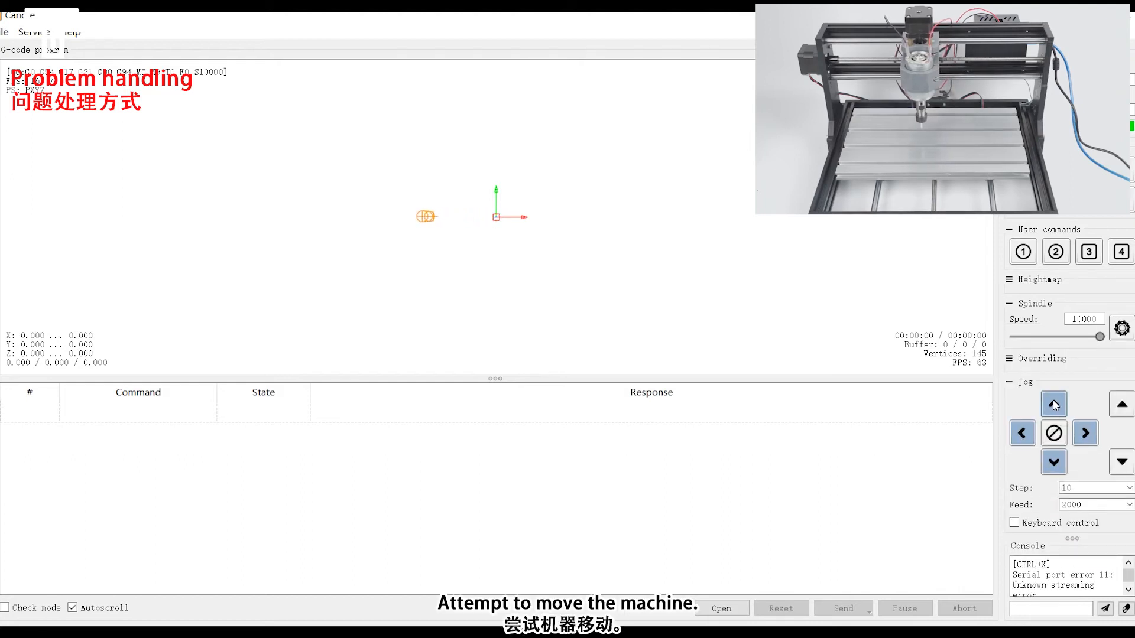
{"action": "left_click", "coordinate": [1055, 464]}
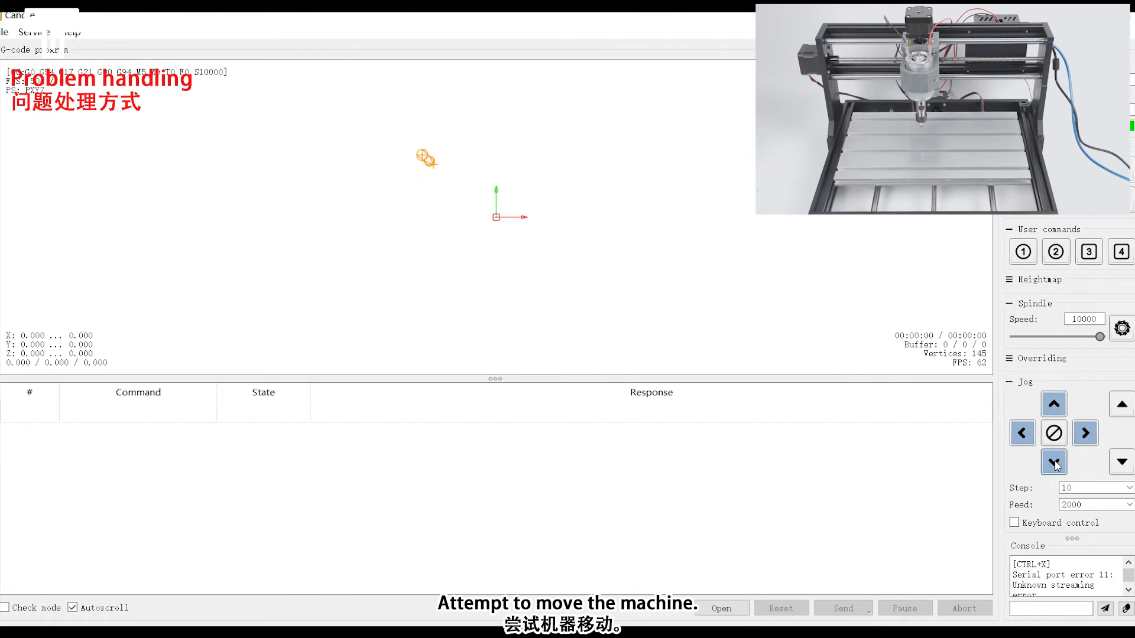
{"action": "left_click", "coordinate": [1121, 405]}
{"action": "left_click", "coordinate": [1121, 459]}
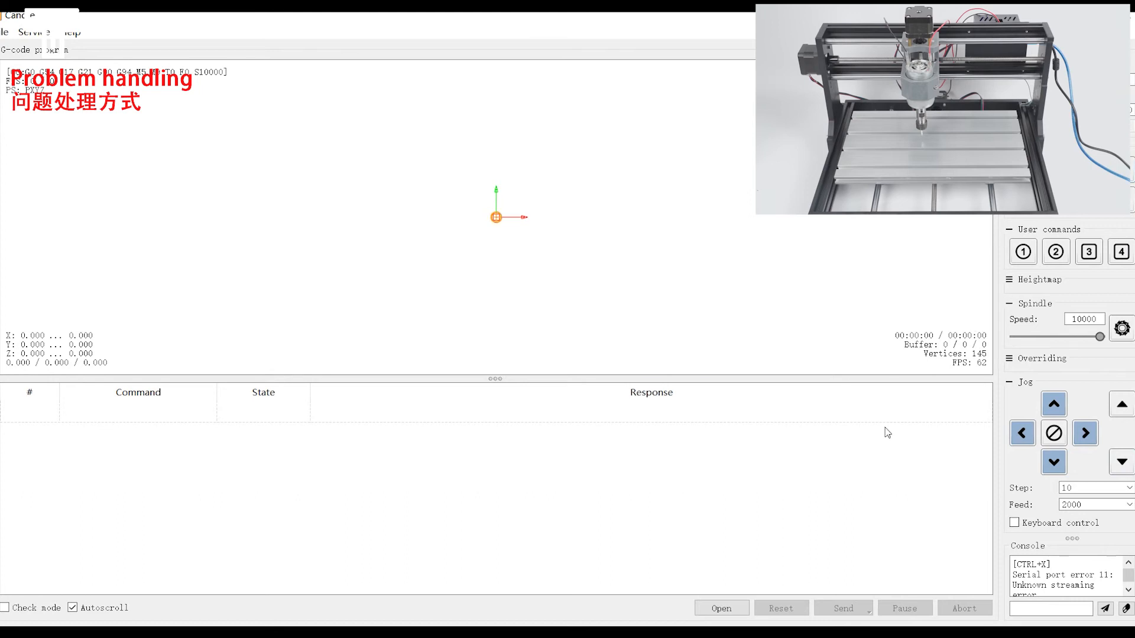
- Load the G-code file Test.nc from the 3018 folder and bring its whole toolpath into view
{"action": "left_click_drag", "start_coordinate": [633, 341], "coordinate": [640, 293]}
{"action": "left_click", "coordinate": [727, 611]}
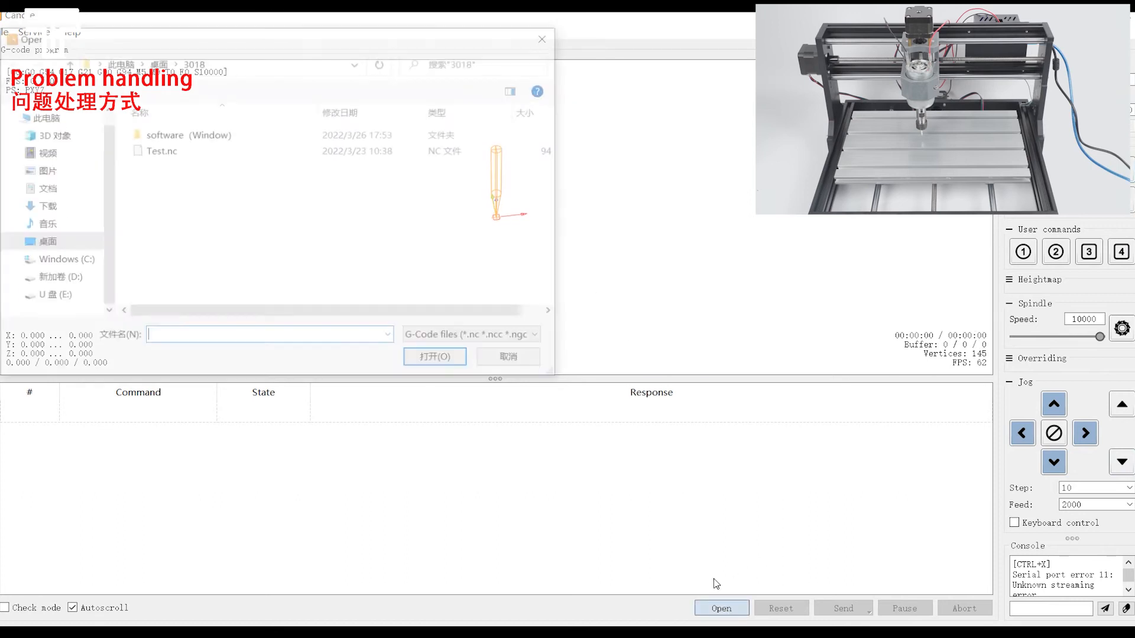
{"action": "left_click", "coordinate": [141, 151]}
{"action": "double_click", "coordinate": [158, 152]}
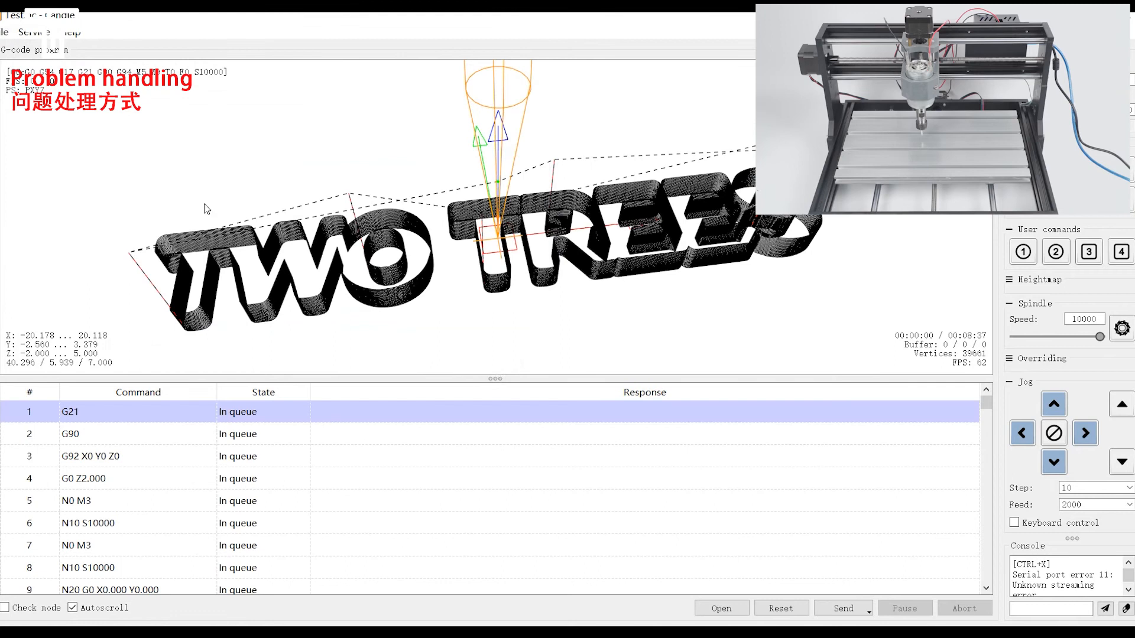
{"action": "scroll", "coordinate": [315, 260], "scroll_direction": "down", "scroll_amount": 8}
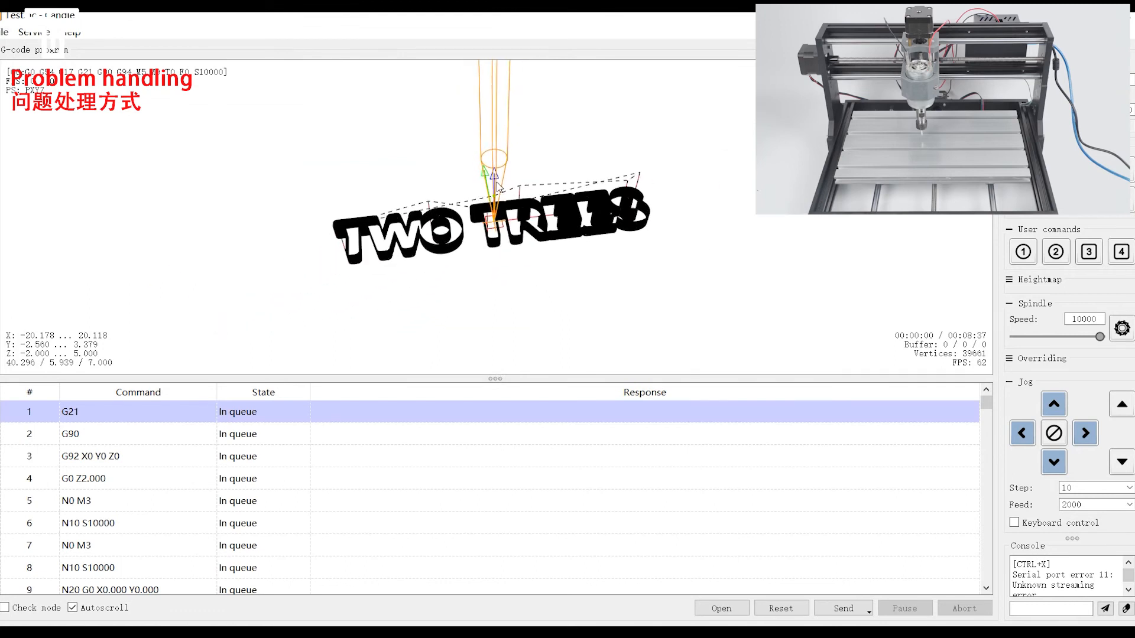
{"action": "middle_click_drag", "start_coordinate": [483, 169], "coordinate": [508, 230]}
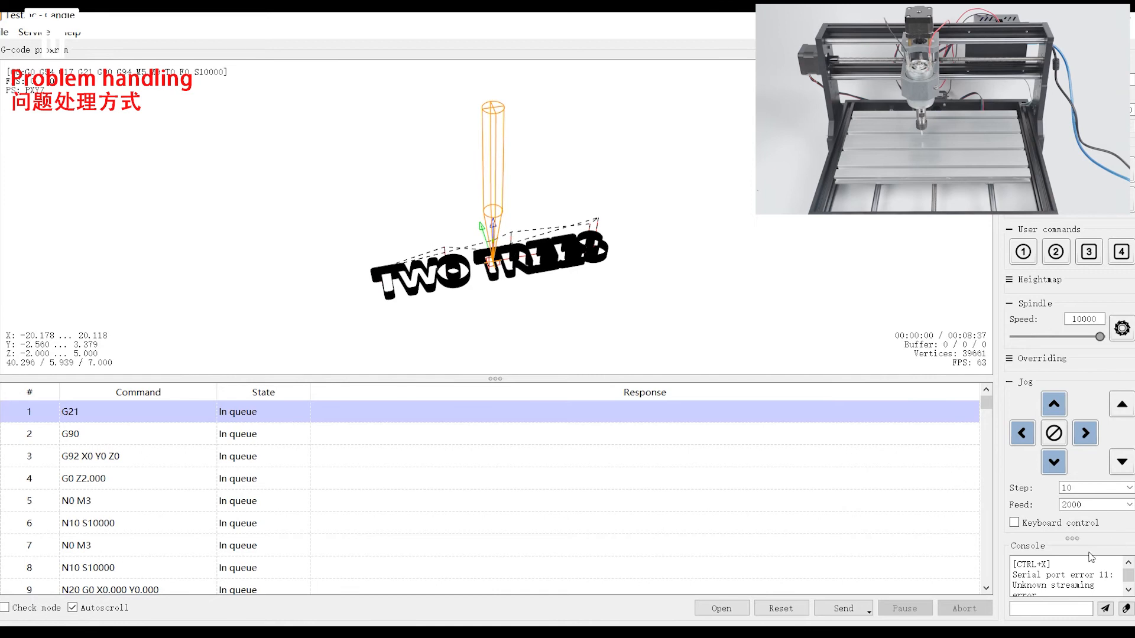
- Enlarge the console to show its latest output, and start the Test.nc engraving, aborting it after a few seconds
{"action": "left_click_drag", "start_coordinate": [1082, 545], "coordinate": [1082, 245]}
{"action": "scroll", "coordinate": [1083, 463], "scroll_direction": "down", "scroll_amount": 10}
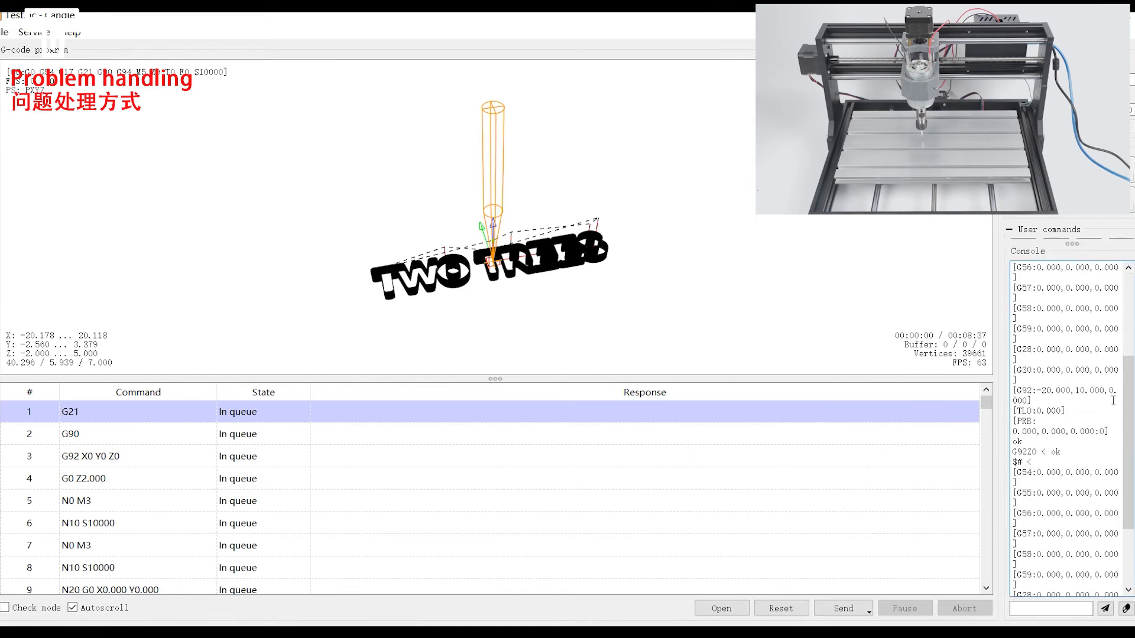
{"action": "left_click", "coordinate": [839, 613]}
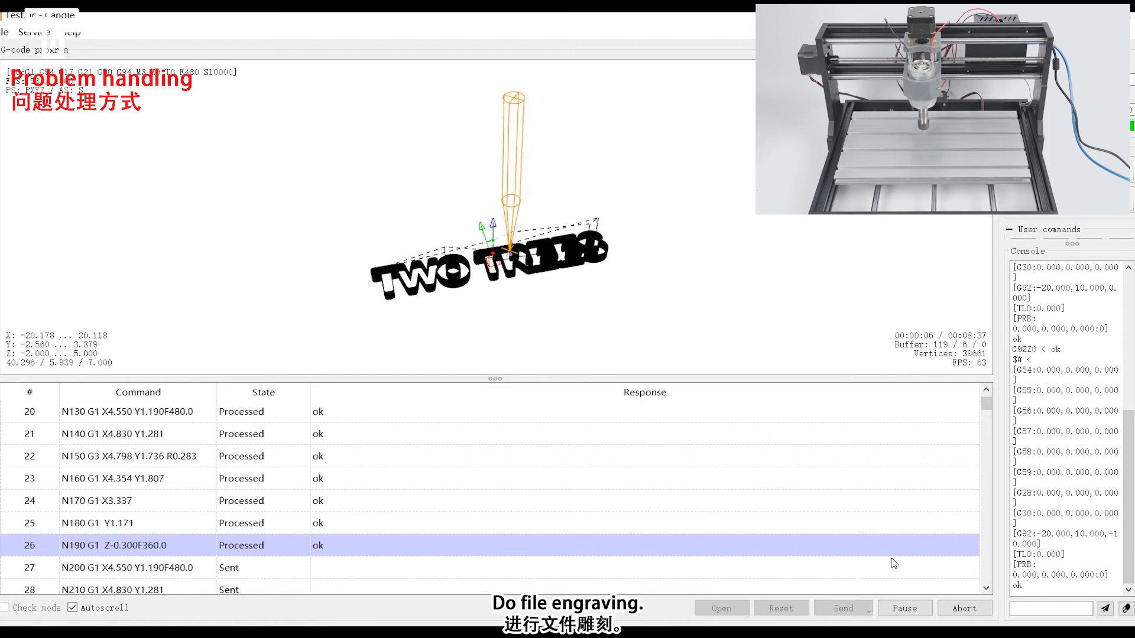
{"action": "left_click", "coordinate": [951, 612]}
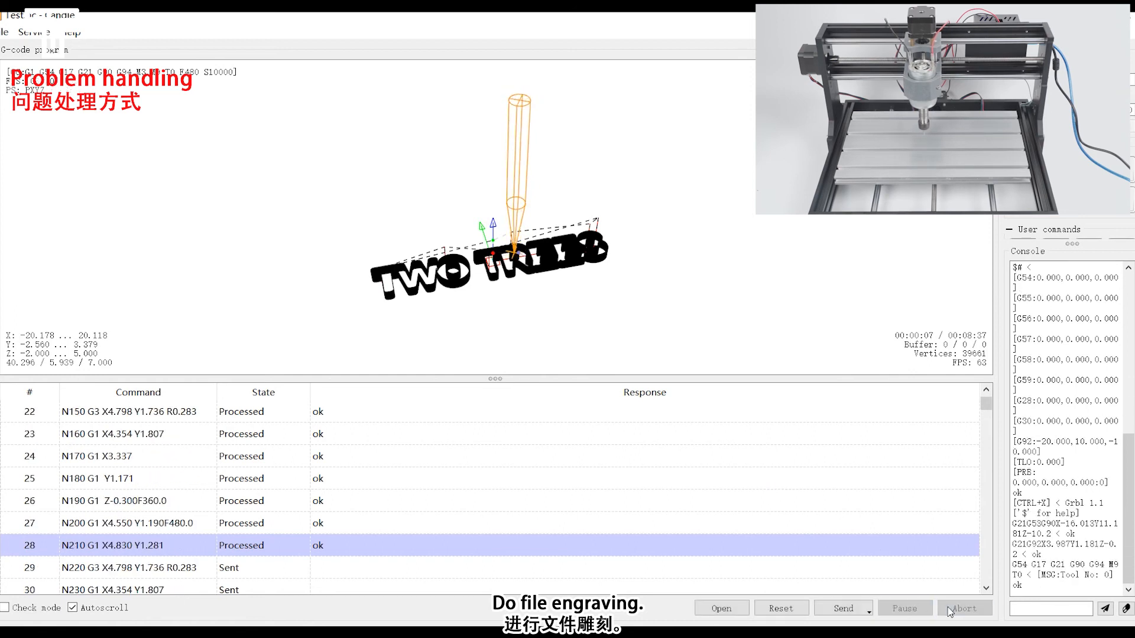
- Rerun the Test.nc engraving two more times, aborting each run after a few seconds
{"action": "left_click", "coordinate": [838, 615]}
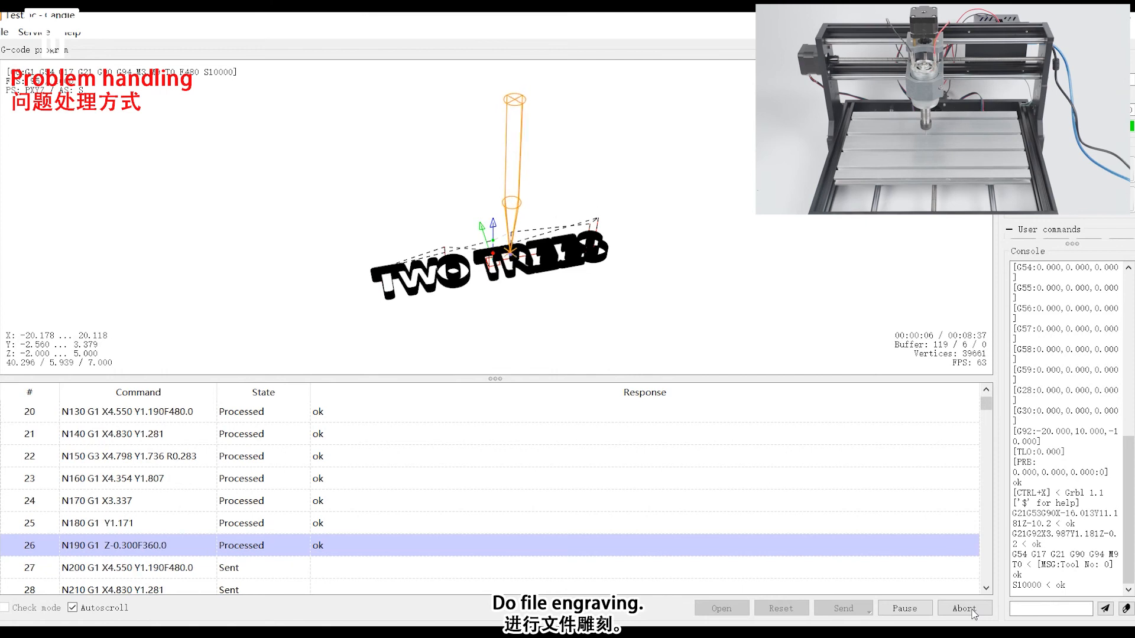
{"action": "left_click", "coordinate": [973, 612]}
{"action": "left_click", "coordinate": [842, 609]}
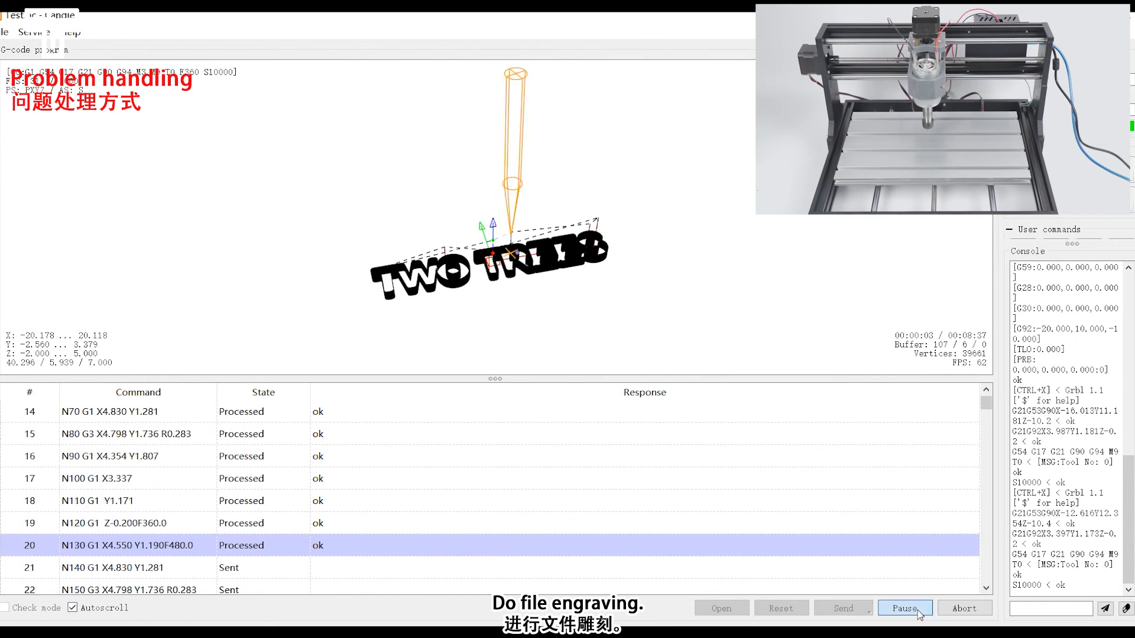
{"action": "left_click", "coordinate": [949, 610]}
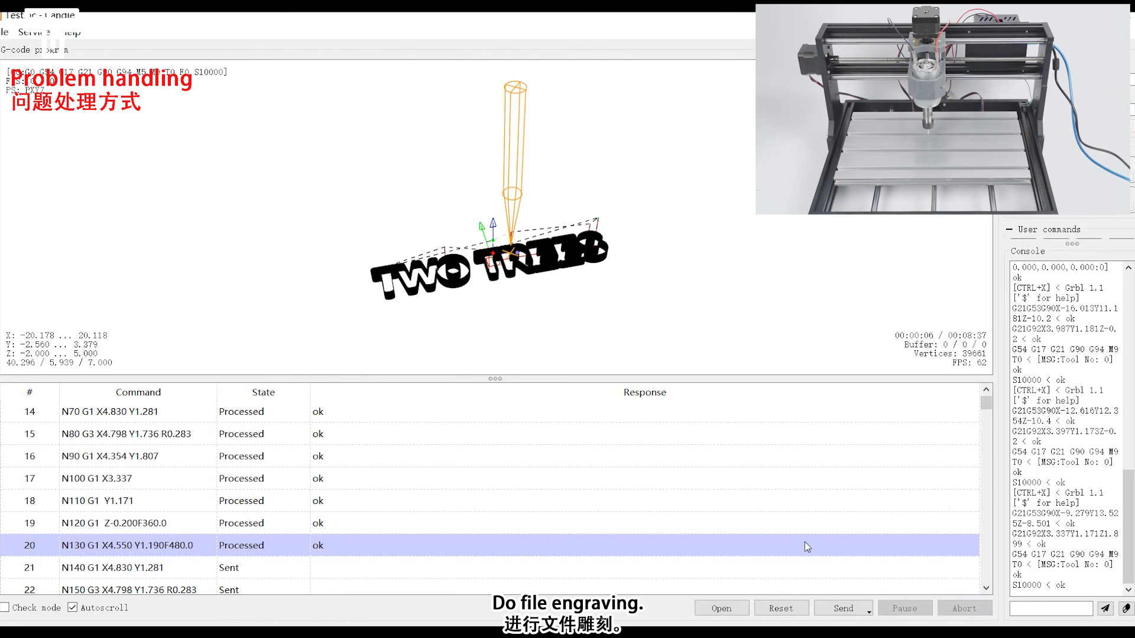